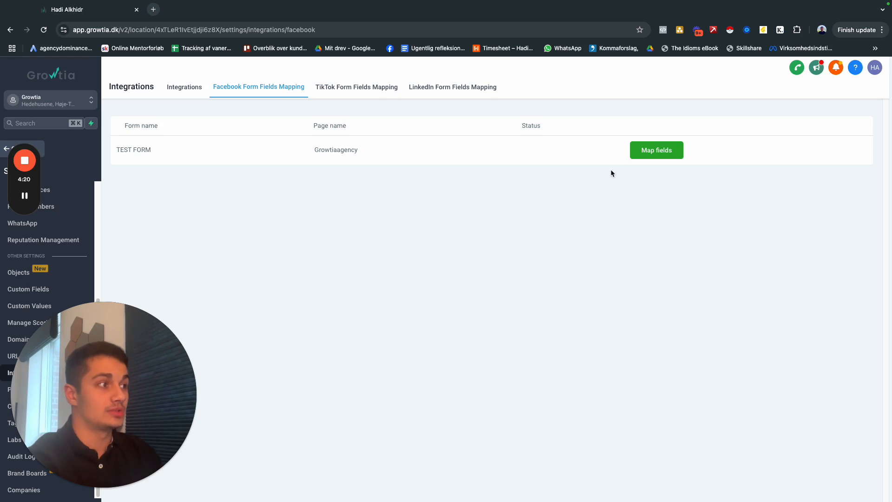
Review how the TEST FORM questions map to contact fields in the Facebook form fields mapping.
{"action": "left_click", "coordinate": [655, 150]}
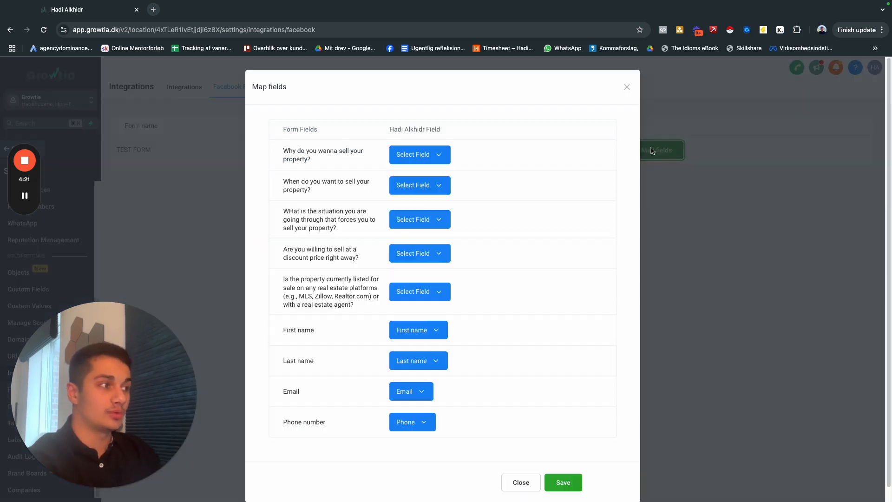
{"action": "left_click", "coordinate": [627, 87]}
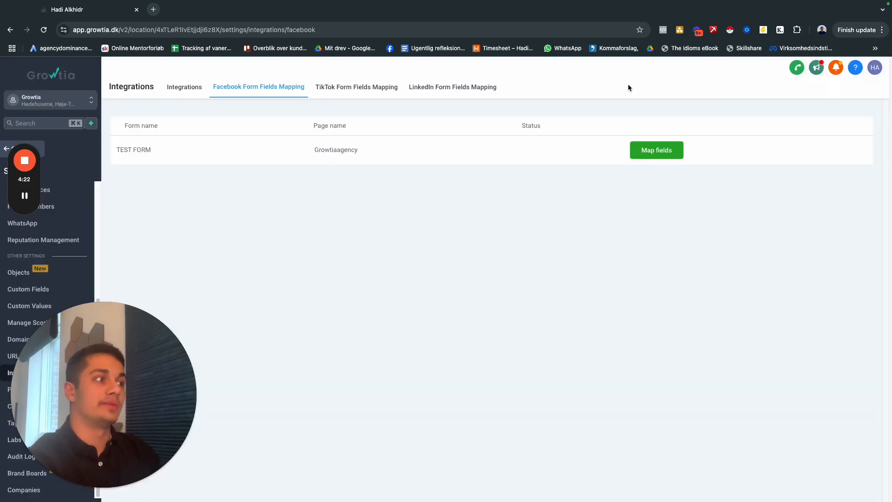
{"action": "left_click", "coordinate": [656, 152]}
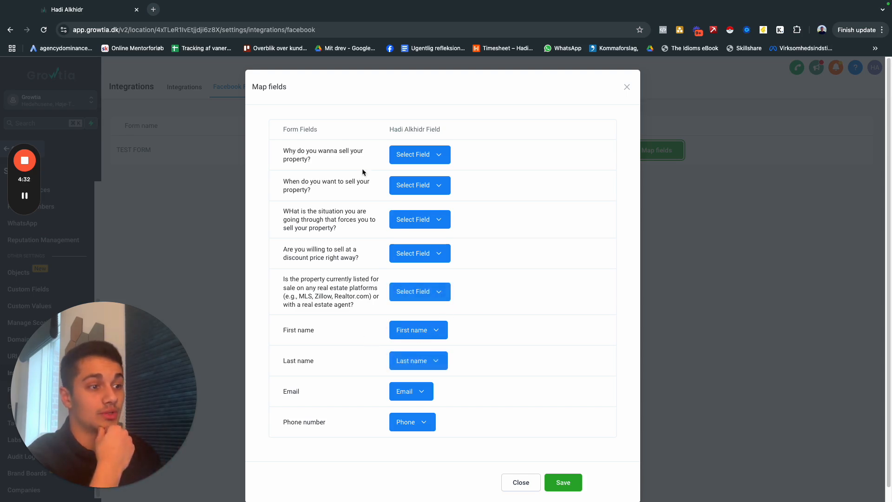
{"action": "scroll", "coordinate": [334, 337], "scroll_direction": "down", "scroll_amount": 1}
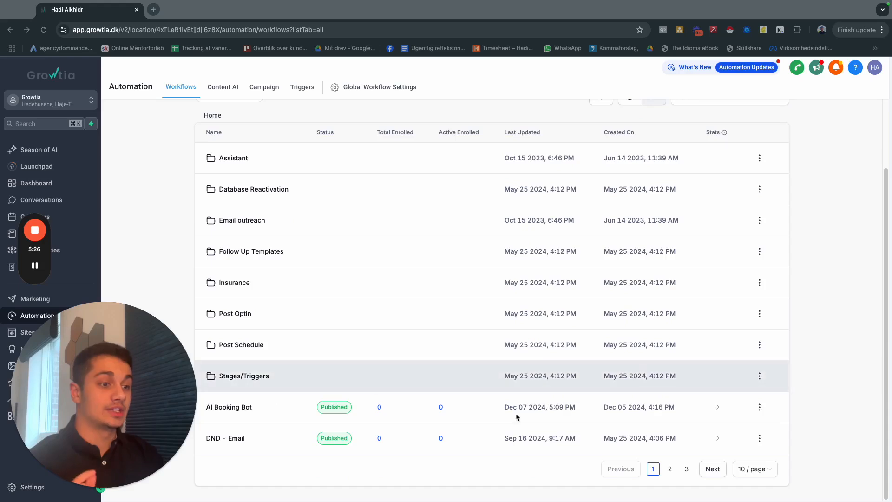
Create a new automation workflow from scratch.
{"action": "scroll", "coordinate": [733, 202], "scroll_direction": "up", "scroll_amount": 2}
{"action": "left_click", "coordinate": [751, 123]}
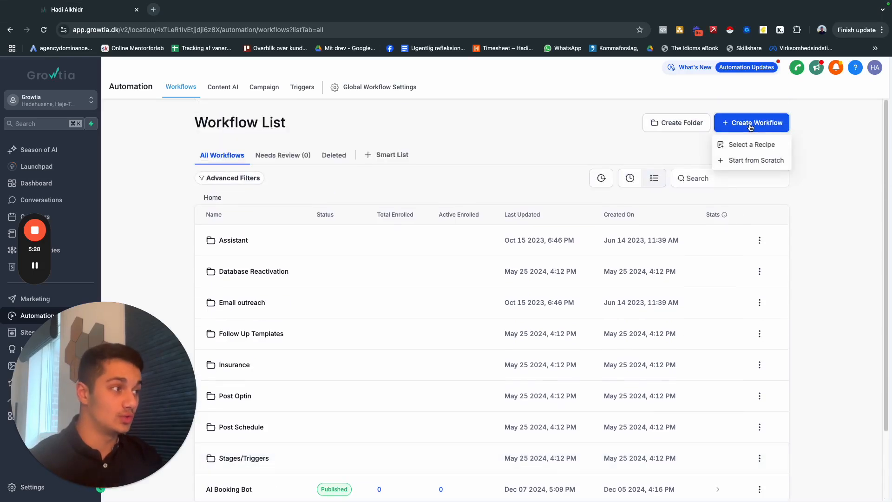
{"action": "left_click", "coordinate": [756, 161]}
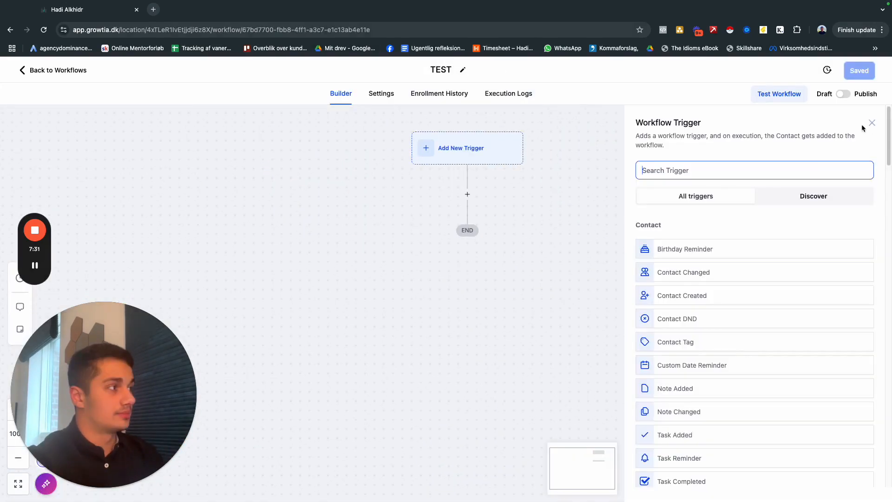
{"action": "left_click", "coordinate": [867, 125]}
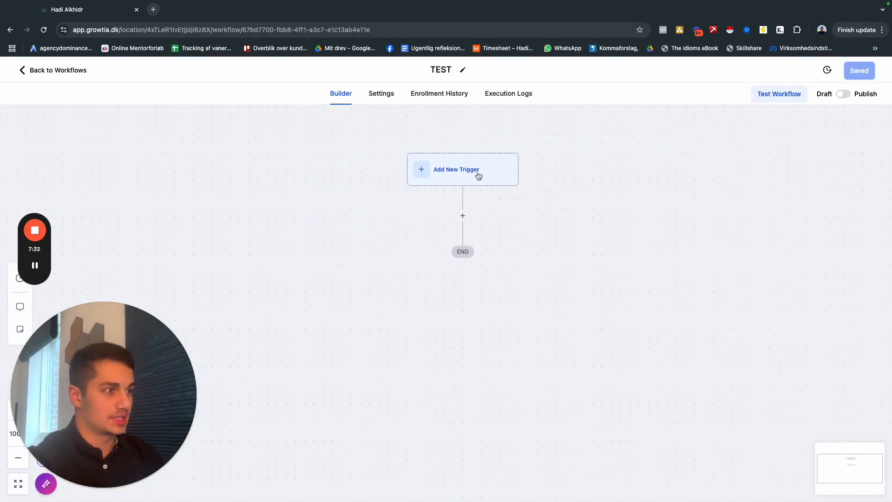
{"action": "left_click", "coordinate": [486, 179]}
{"action": "left_click", "coordinate": [725, 176]}
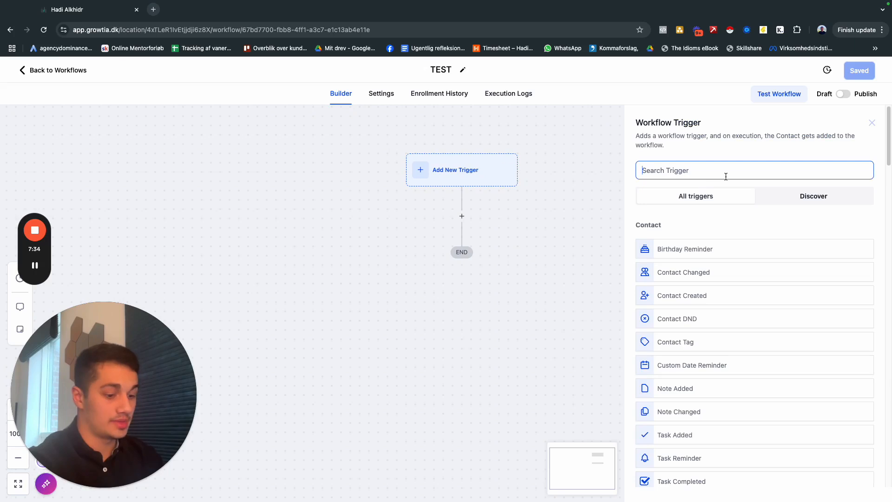
{"action": "type", "text": "form"}
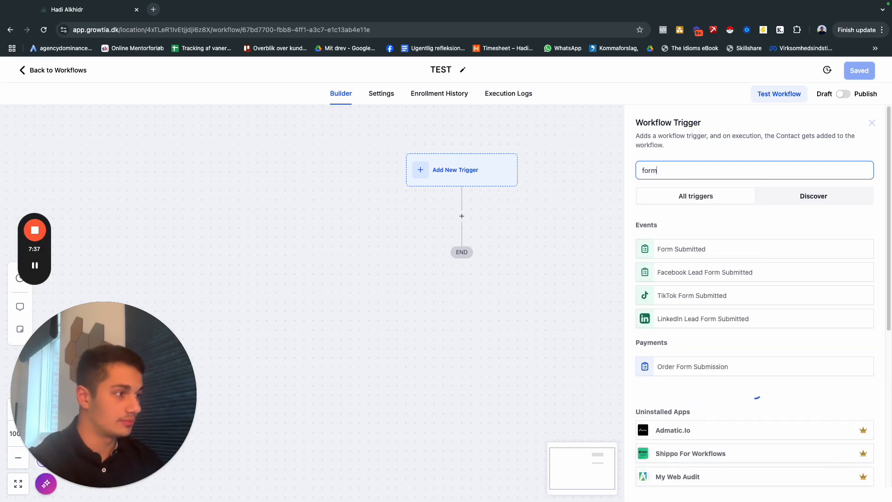
{"action": "left_click", "coordinate": [691, 249]}
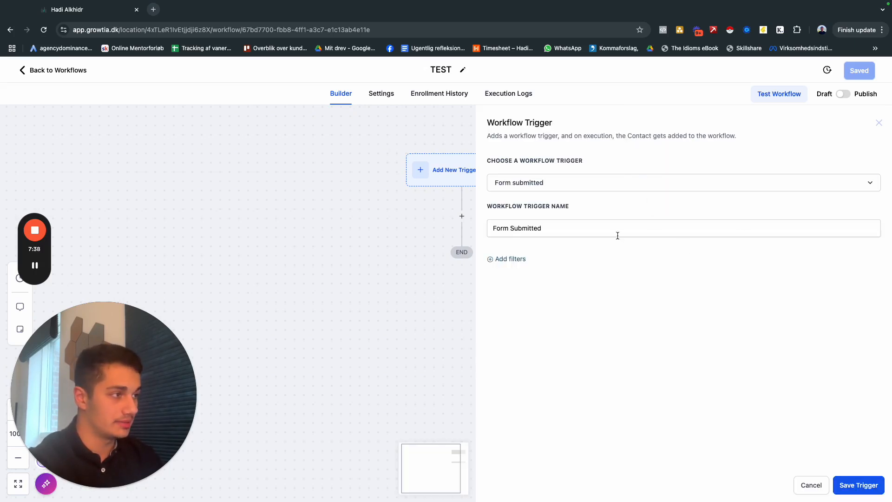
{"action": "left_click", "coordinate": [517, 257]}
{"action": "left_click", "coordinate": [545, 270]}
{"action": "left_click", "coordinate": [548, 333]}
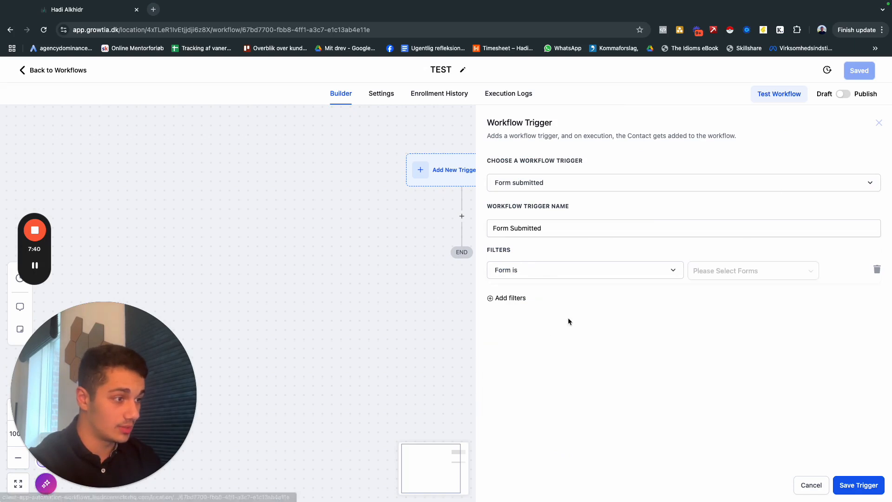
{"action": "left_click", "coordinate": [811, 485]}
Add a Facebook Lead Form Submitted trigger to the workflow and filter it to the Growtiaagency page.
{"action": "left_click_drag", "start_coordinate": [471, 197], "coordinate": [469, 183]}
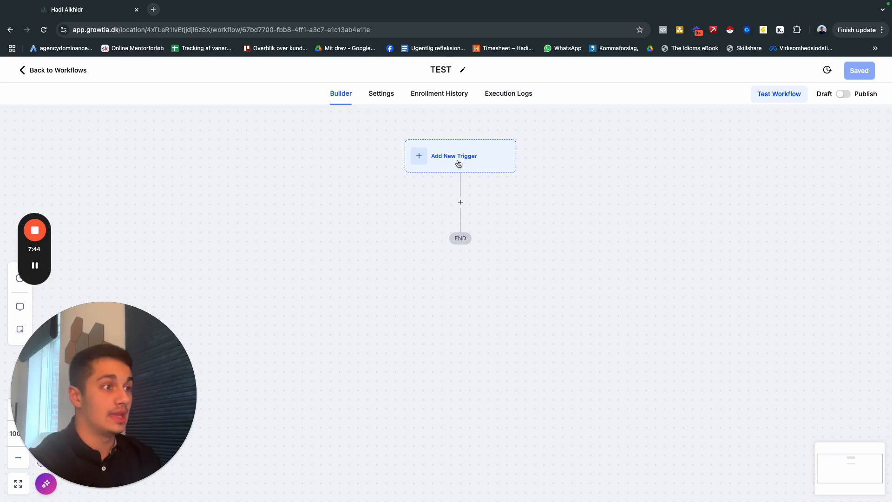
{"action": "left_click", "coordinate": [497, 164]}
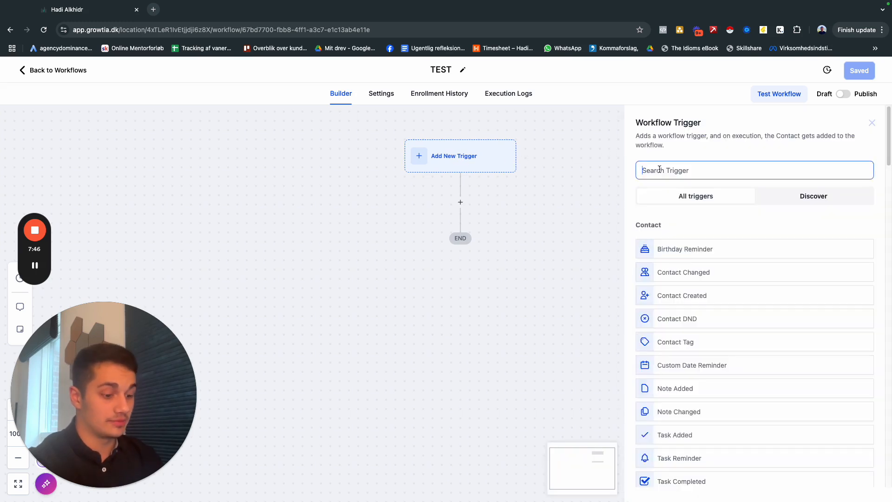
{"action": "type", "text": "face"}
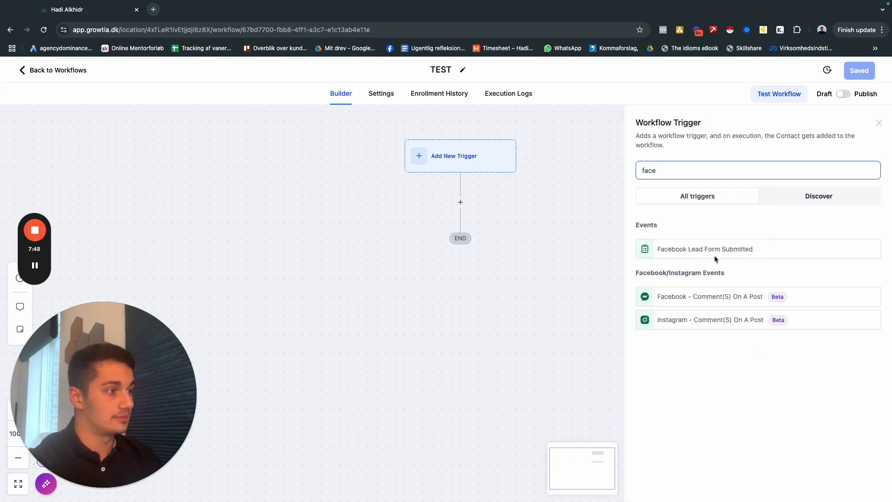
{"action": "left_click", "coordinate": [657, 251]}
{"action": "left_click", "coordinate": [721, 268]}
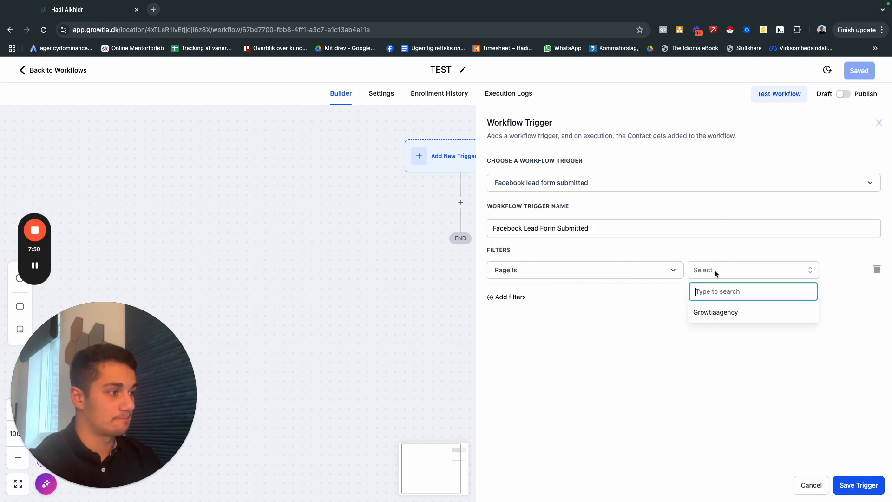
{"action": "left_click", "coordinate": [711, 312]}
Add a Form Is filter to the trigger, choose the lead form for it, and save the trigger.
{"action": "left_click", "coordinate": [510, 298]}
{"action": "left_click", "coordinate": [539, 305]}
{"action": "left_click", "coordinate": [539, 360]}
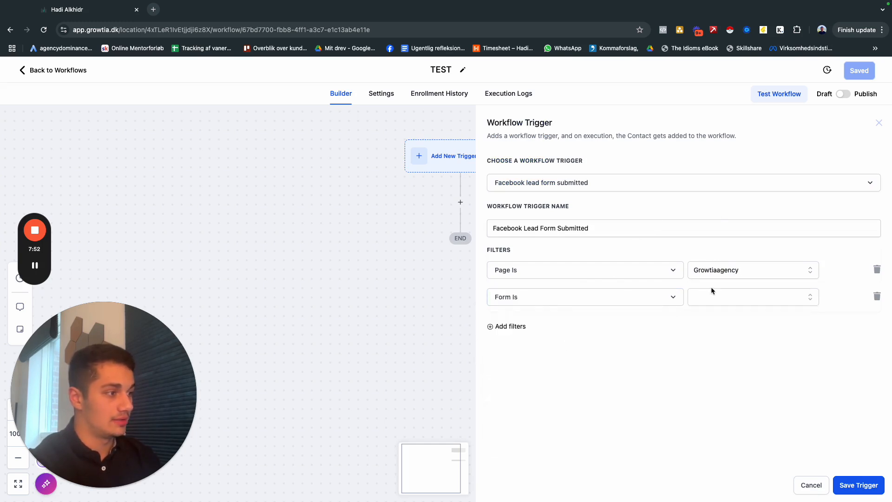
{"action": "left_click", "coordinate": [712, 297]}
{"action": "left_click", "coordinate": [729, 339]}
{"action": "left_click", "coordinate": [859, 485]}
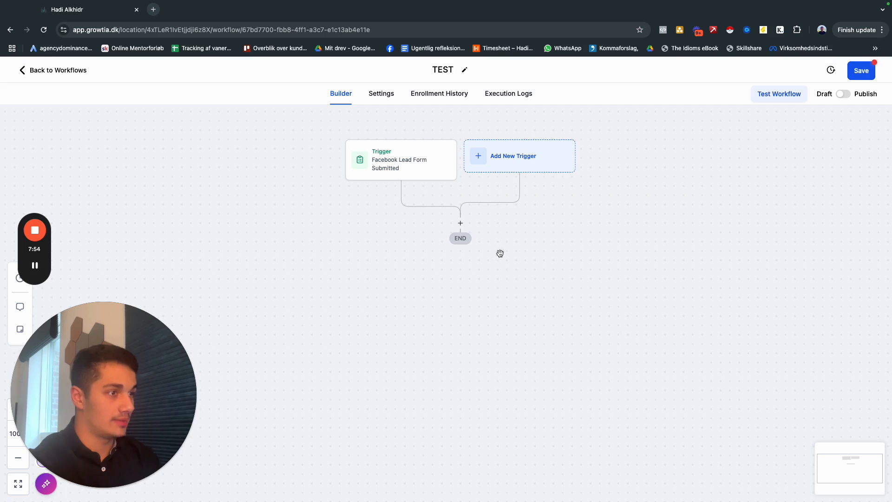
{"action": "left_click", "coordinate": [460, 224]}
{"action": "type", "text": "sms"}
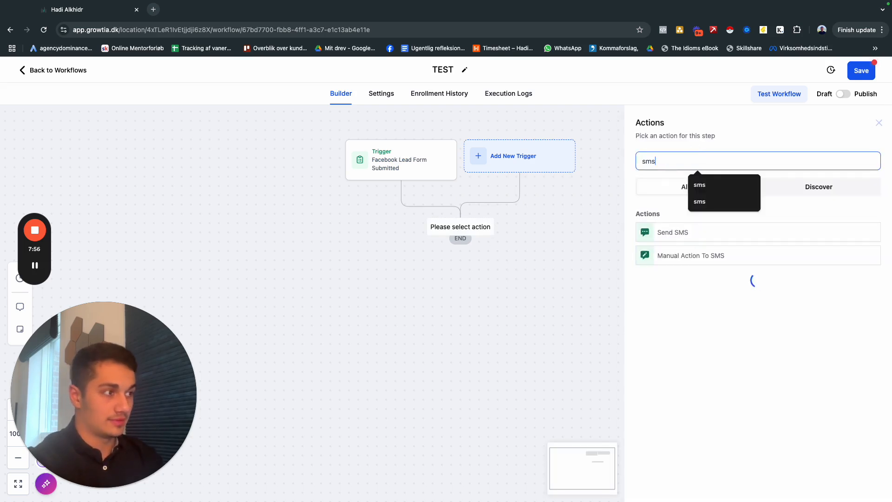
{"action": "left_click", "coordinate": [678, 238]}
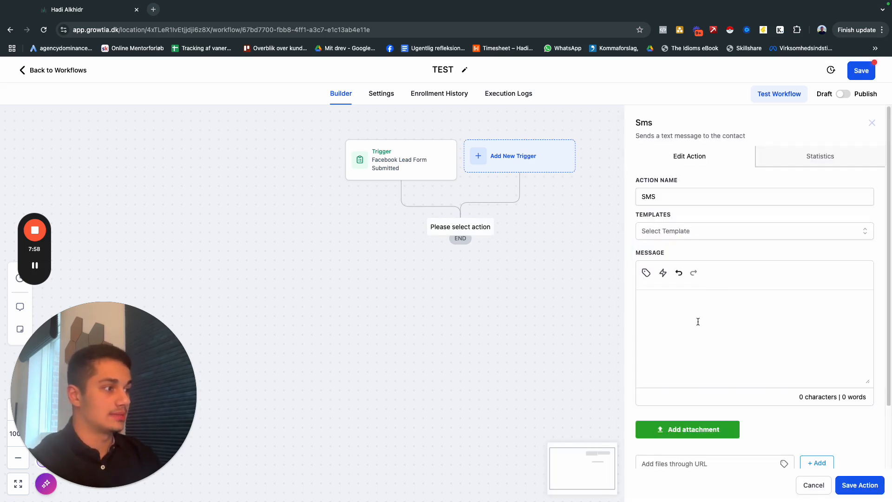
{"action": "type", "text": "ejonvoirjveroij"}
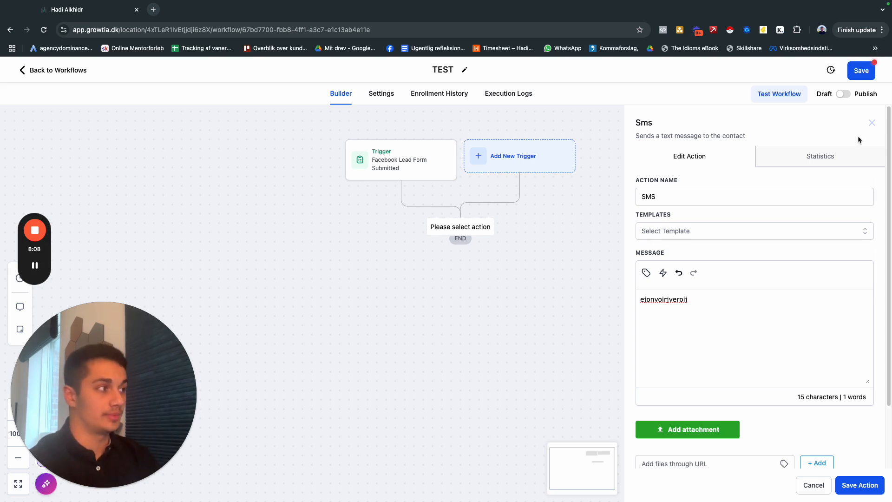
{"action": "left_click", "coordinate": [872, 123]}
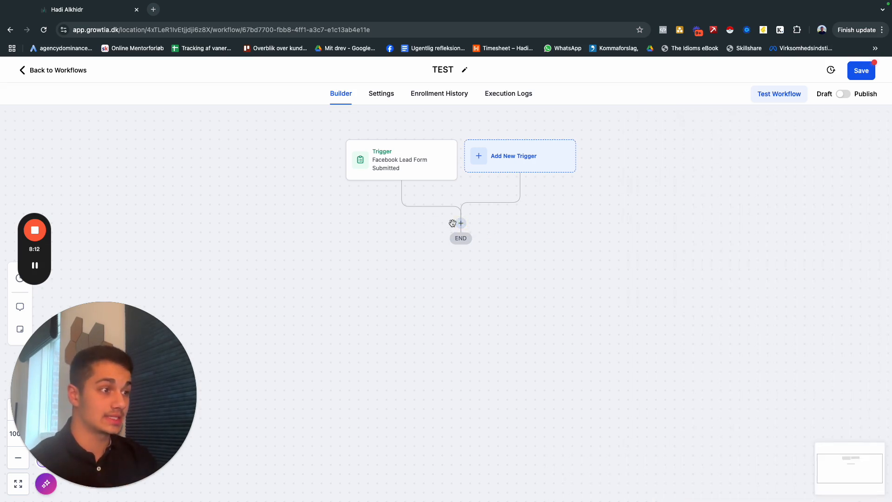
Add a Wait action with a time delay of 1 minute after the trigger, name it "Wait (1 minute)" and save it.
{"action": "left_click", "coordinate": [460, 223]}
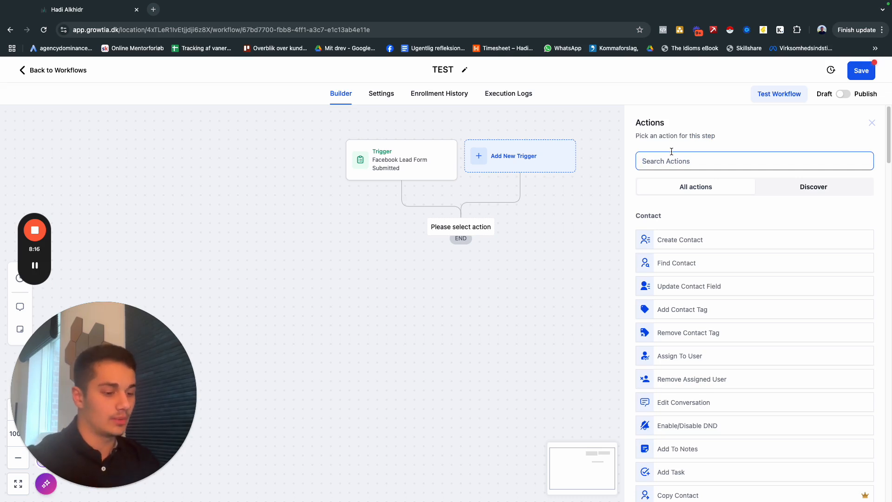
{"action": "type", "text": "wait"}
{"action": "left_click", "coordinate": [697, 233]}
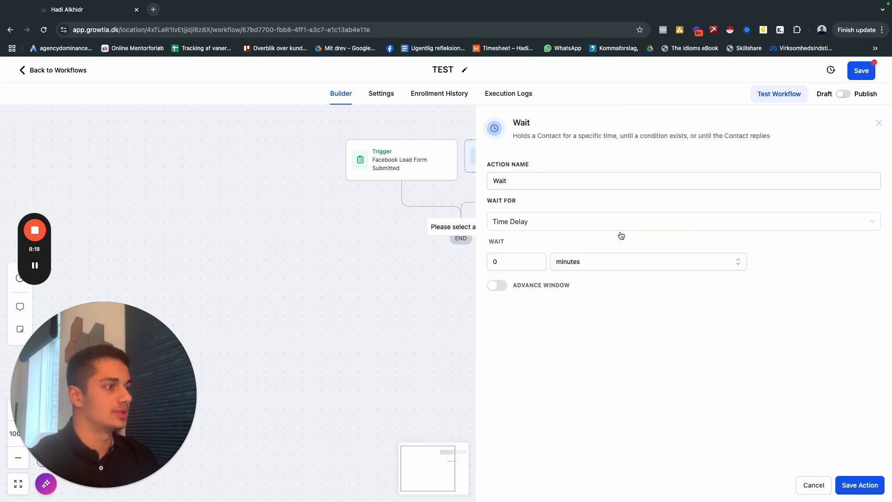
{"action": "left_click_drag", "start_coordinate": [511, 266], "coordinate": [490, 266]}
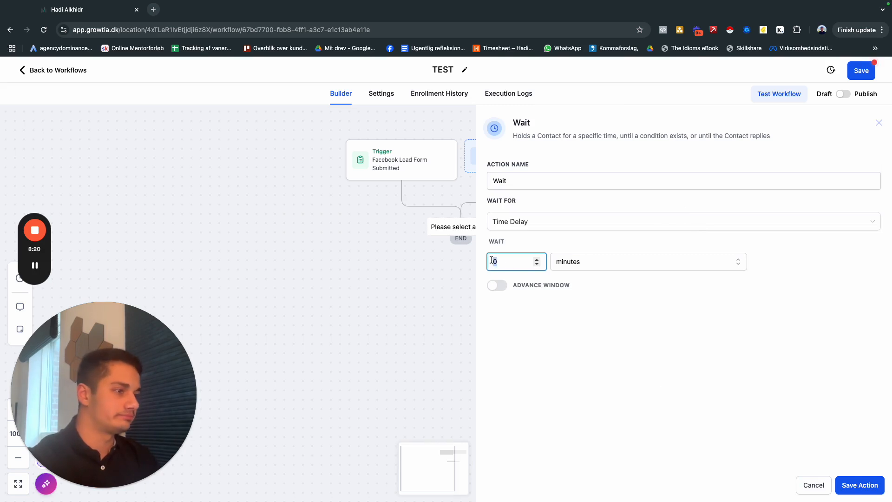
{"action": "type", "text": "21"}
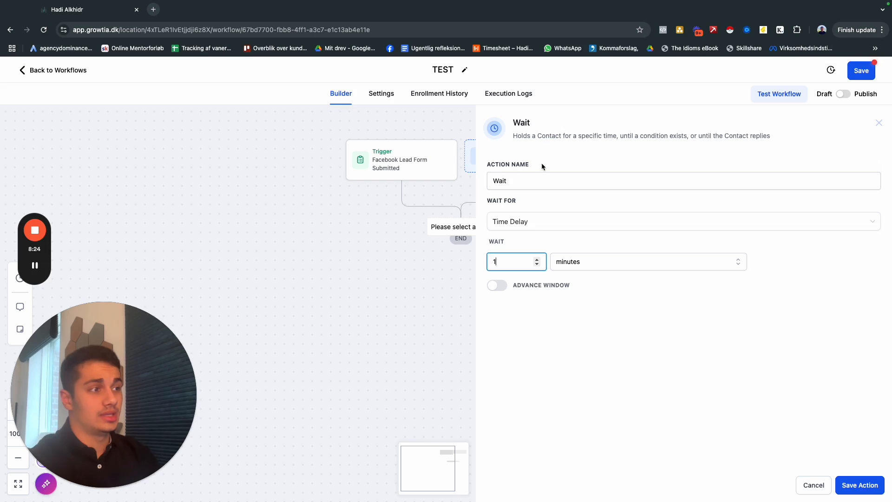
{"action": "left_click", "coordinate": [536, 178]}
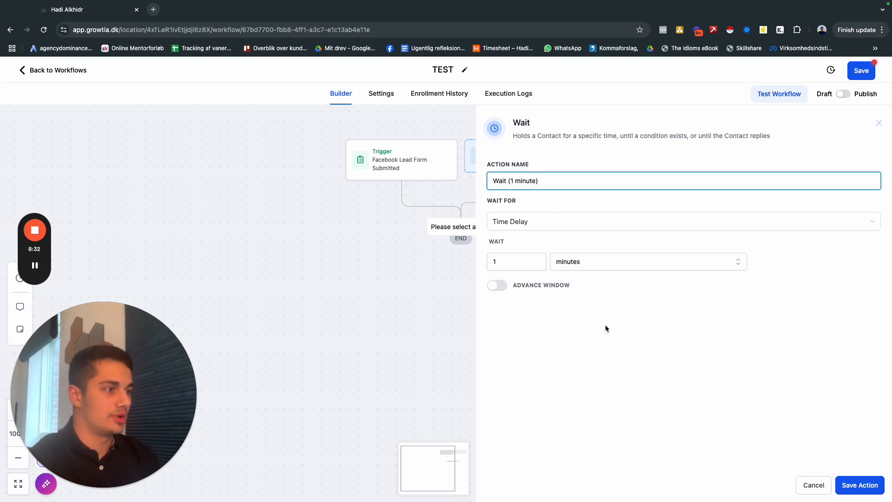
{"action": "left_click", "coordinate": [873, 487]}
{"action": "left_click", "coordinate": [460, 278]}
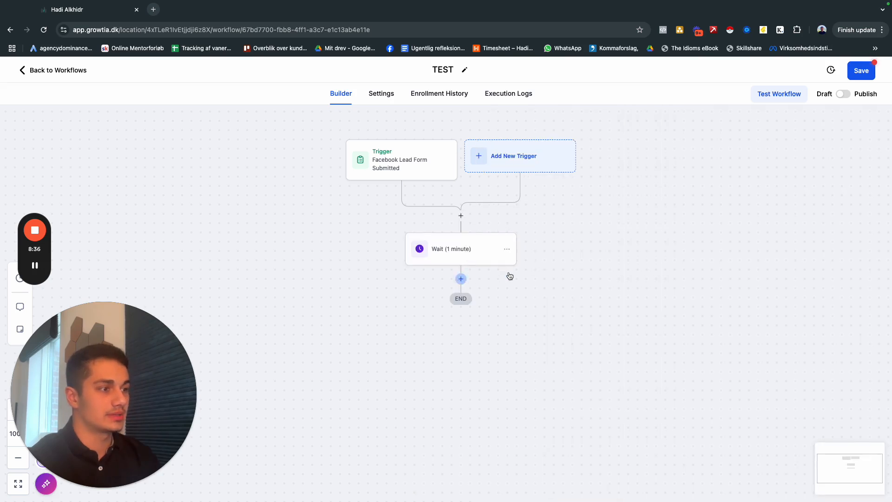
{"action": "type", "text": "sms"}
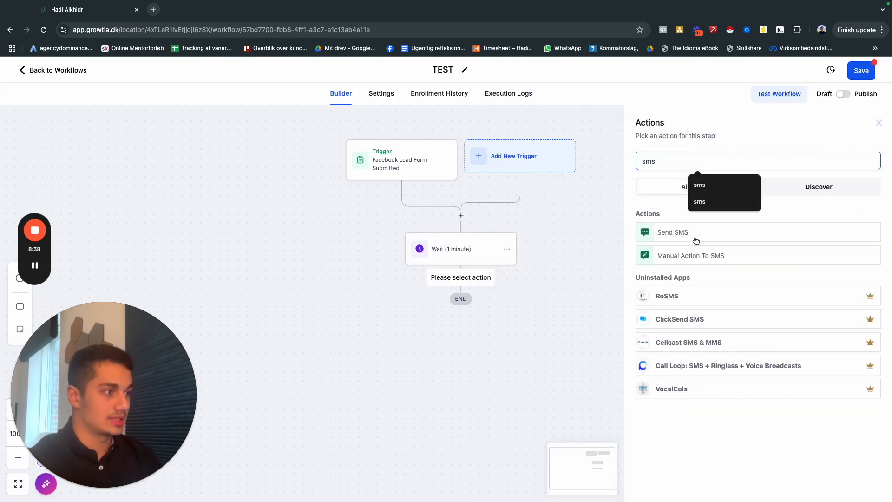
{"action": "left_click", "coordinate": [646, 237]}
{"action": "left_click", "coordinate": [667, 320]}
{"action": "type", "text": "dwi4uwedhuowehuie"}
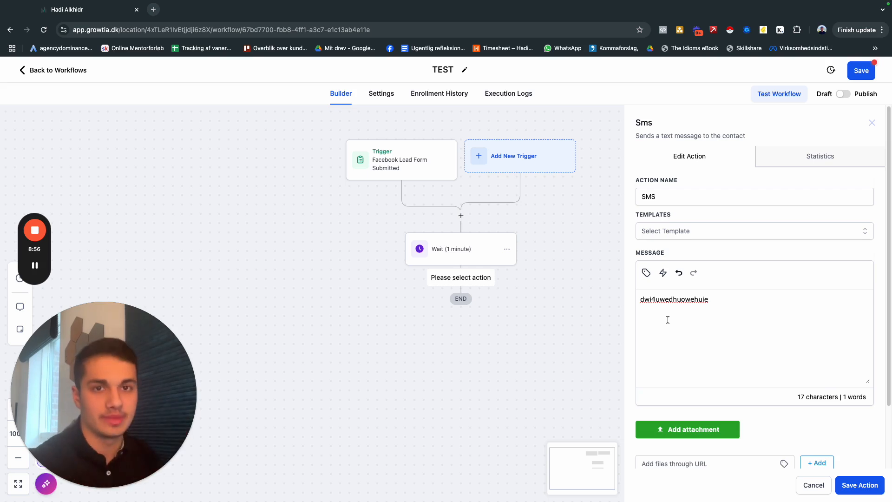
{"action": "scroll", "coordinate": [668, 319], "scroll_direction": "down", "scroll_amount": 3}
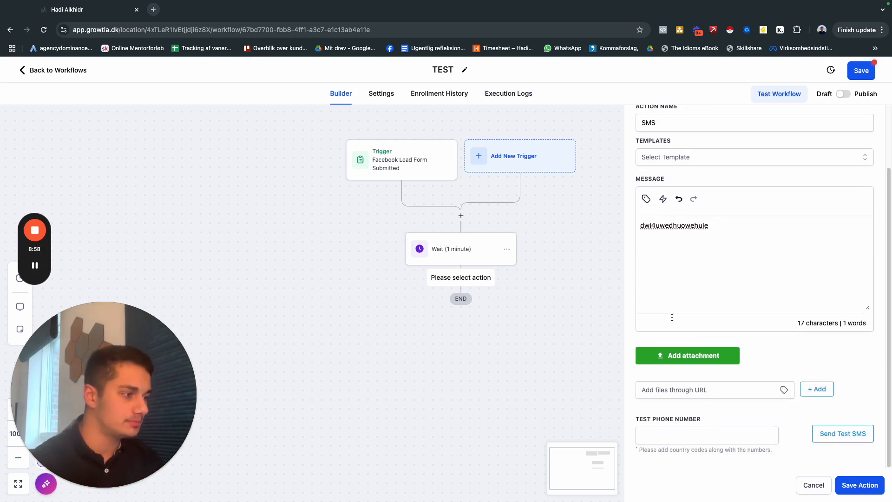
{"action": "left_click", "coordinate": [670, 433]}
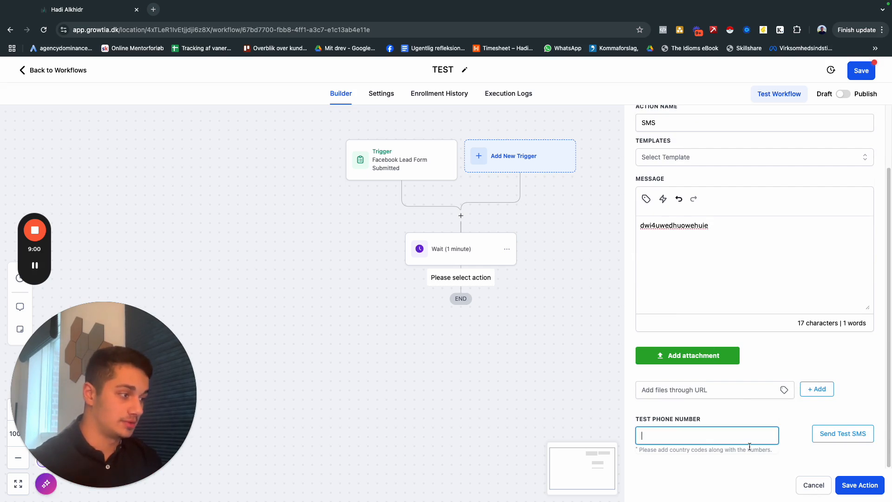
{"action": "left_click", "coordinate": [820, 490]}
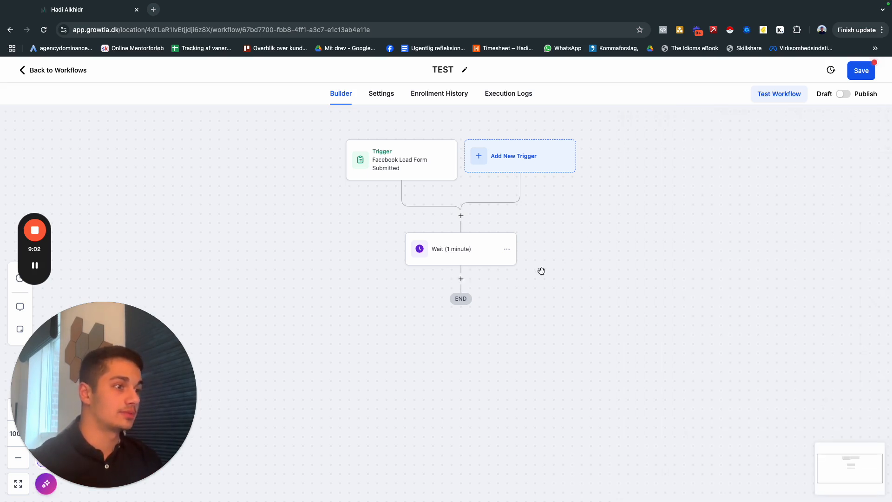
Add an SMS action after the Wait step with the message "TEXT TEXT", then save the action and the workflow.
{"action": "left_click", "coordinate": [460, 278]}
{"action": "type", "text": "sm"}
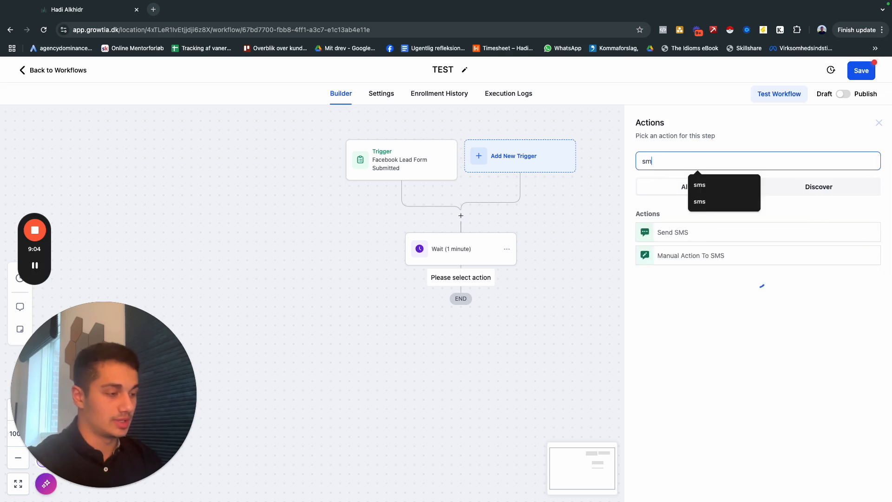
{"action": "type", "text": "s"}
{"action": "left_click", "coordinate": [669, 232]}
{"action": "type", "text": "3d4o1"}
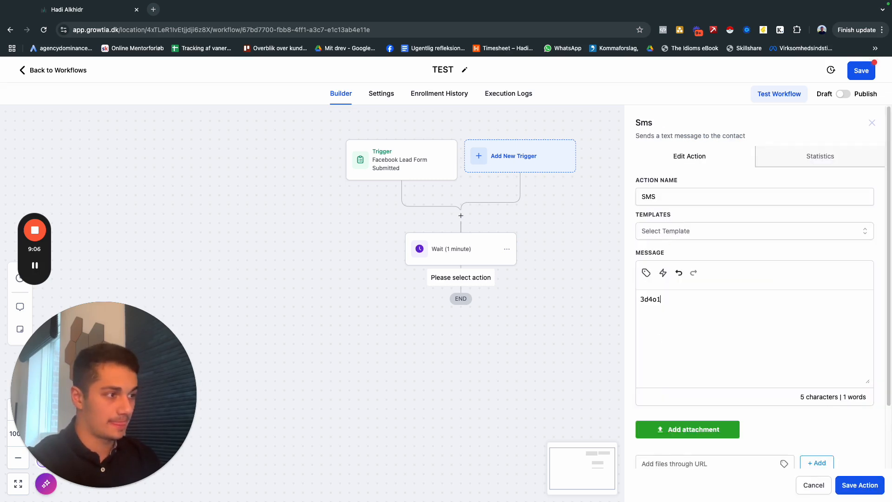
{"action": "key", "text": "BackSpace"}
{"action": "key", "text": "BackSpace"}
{"action": "key", "text": "BackSpace"}
{"action": "key", "text": "BackSpace"}
{"action": "key", "text": "BackSpace"}
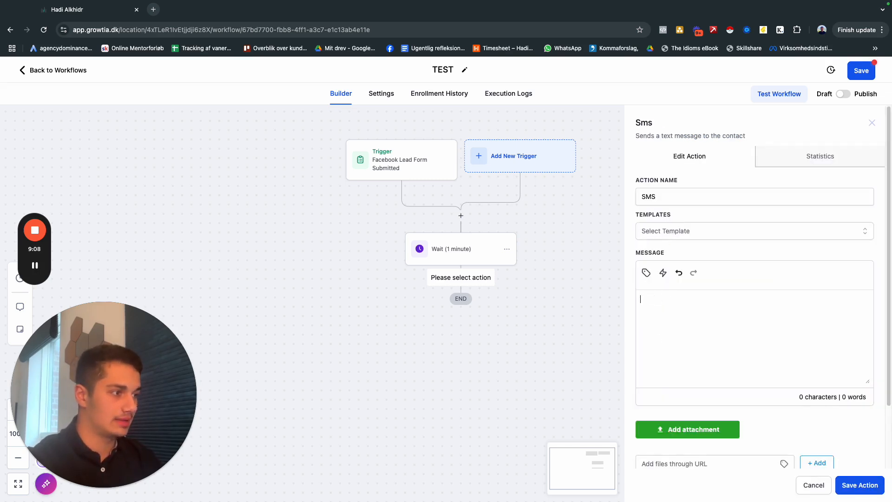
{"action": "type", "text": "TEXT TEXT"}
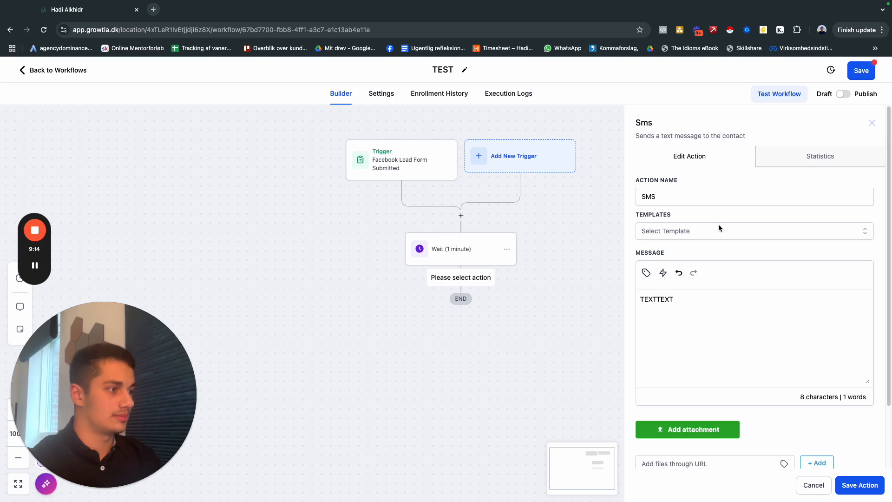
{"action": "left_click", "coordinate": [854, 485]}
{"action": "left_click", "coordinate": [860, 74]}
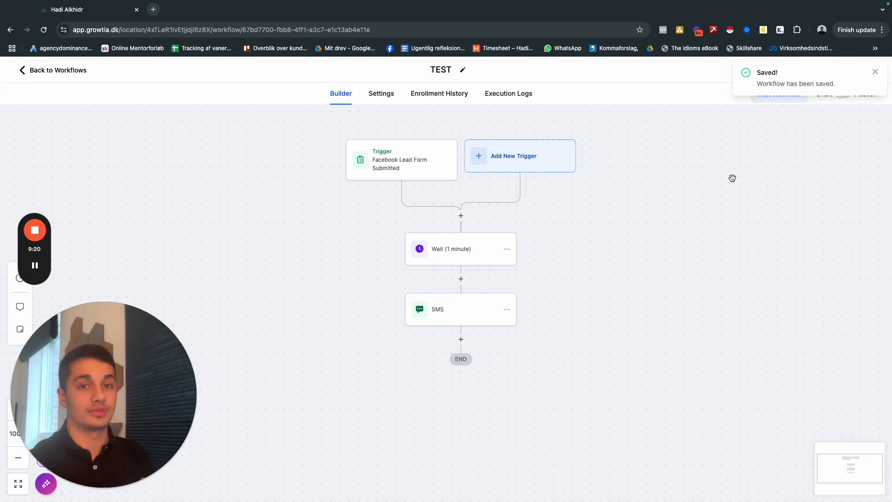
{"action": "left_click", "coordinate": [875, 73]}
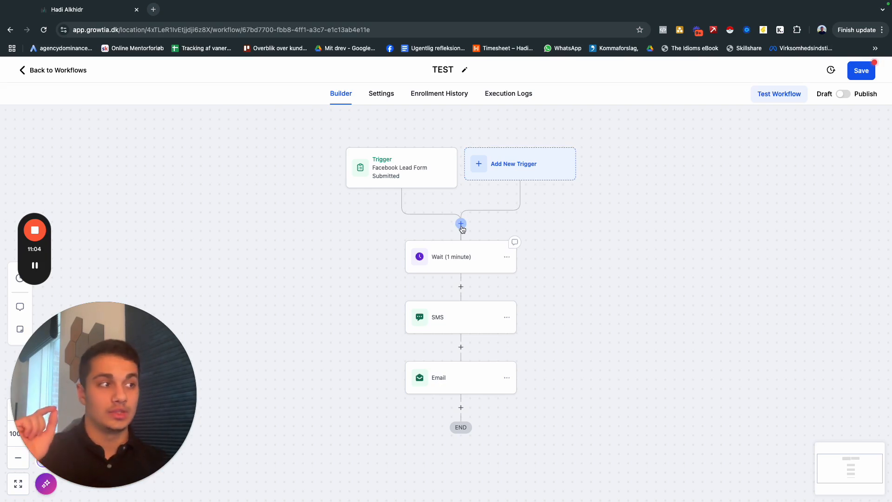
Save the pending changes to the TEST workflow and return to the workflow list.
{"action": "left_click", "coordinate": [52, 77]}
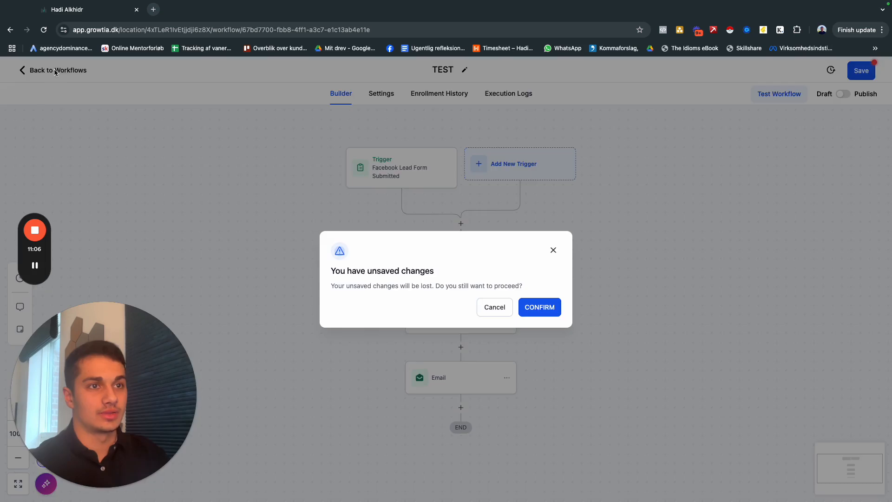
{"action": "left_click", "coordinate": [676, 144]}
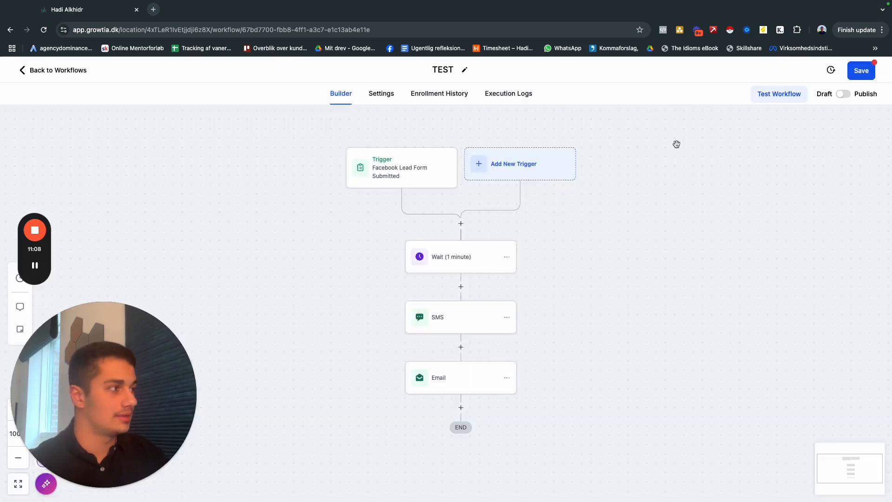
{"action": "left_click", "coordinate": [860, 70]}
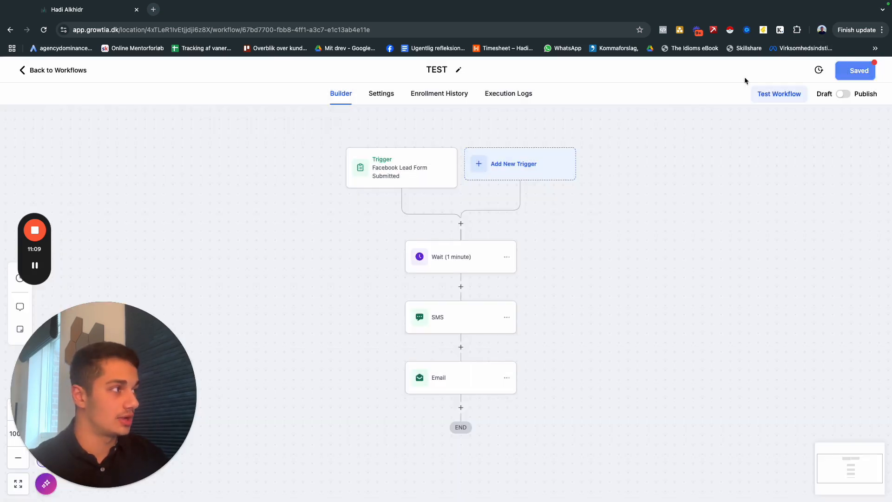
{"action": "left_click", "coordinate": [74, 71]}
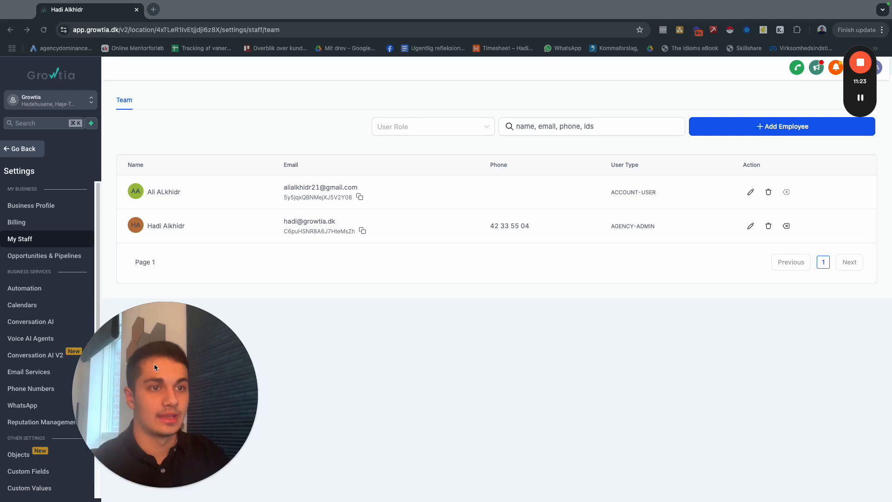
{"action": "left_click_drag", "start_coordinate": [154, 364], "coordinate": [93, 364]}
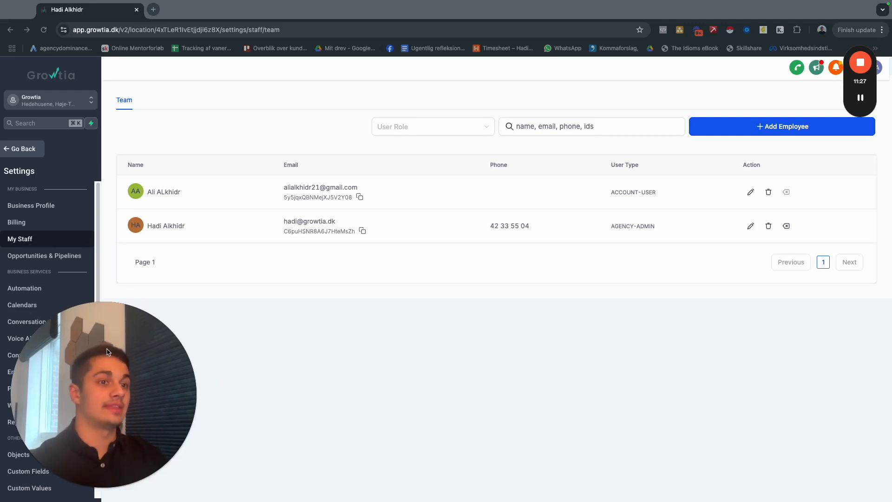
Open a new employee form in the staff settings and review its name, email, calendar and signature fields.
{"action": "left_click", "coordinate": [764, 130]}
{"action": "left_click", "coordinate": [764, 130]}
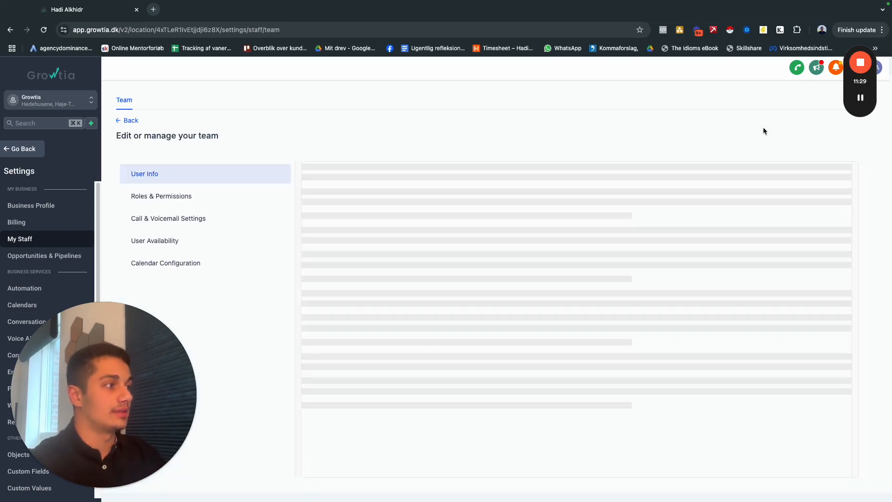
{"action": "left_click", "coordinate": [359, 289]}
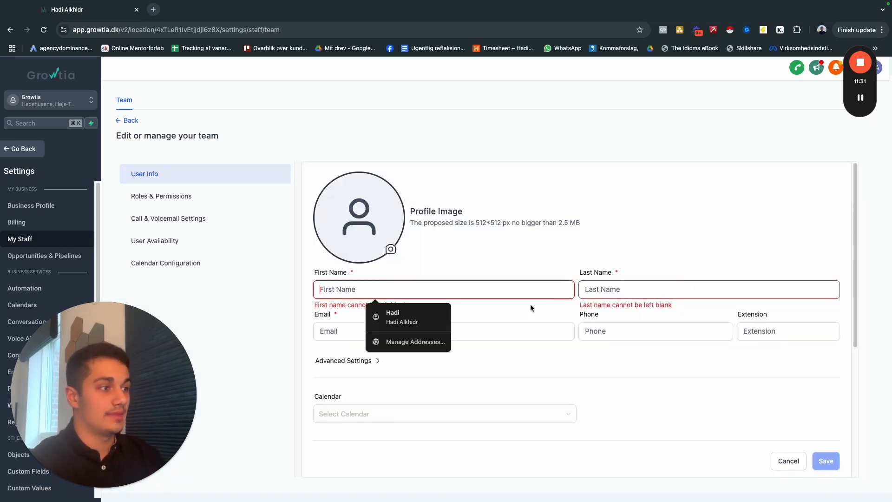
{"action": "scroll", "coordinate": [535, 279], "scroll_direction": "down", "scroll_amount": 2}
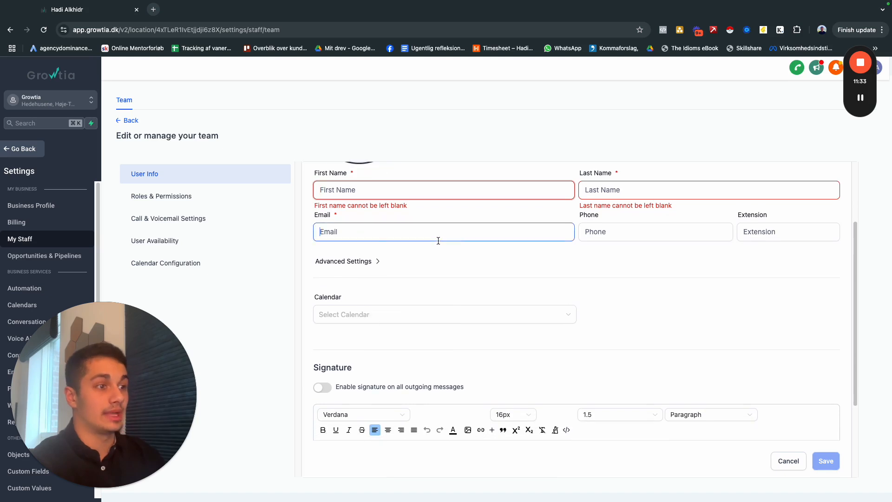
{"action": "left_click", "coordinate": [504, 237]}
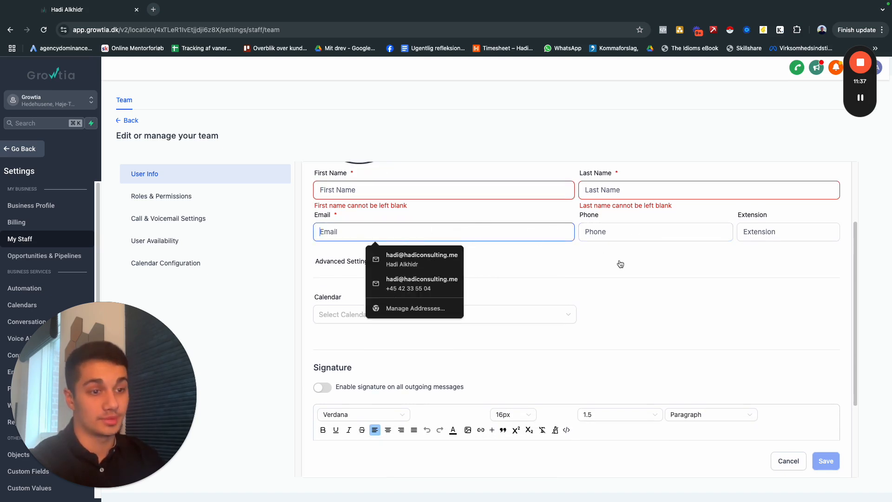
{"action": "left_click", "coordinate": [534, 266]}
{"action": "scroll", "coordinate": [534, 271], "scroll_direction": "down", "scroll_amount": 3}
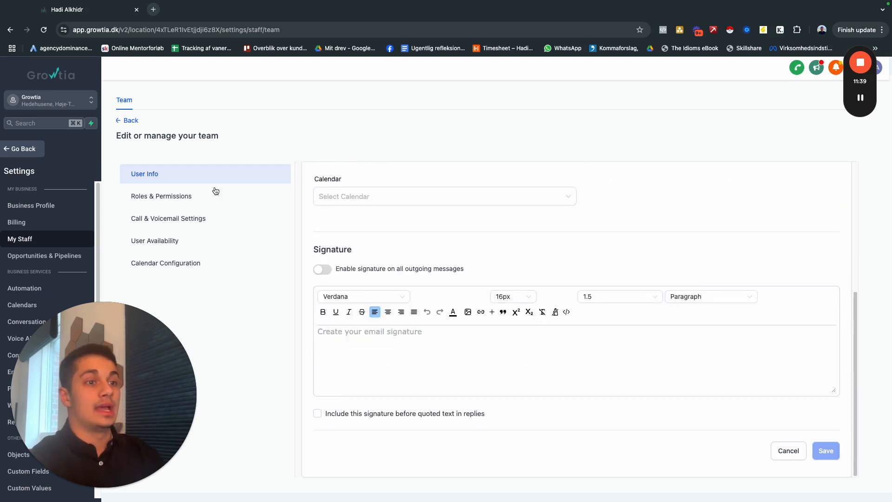
Review the new employee's roles and permissions, including the user role options, and return to the team list.
{"action": "left_click", "coordinate": [200, 195]}
{"action": "scroll", "coordinate": [423, 229], "scroll_direction": "up", "scroll_amount": 3}
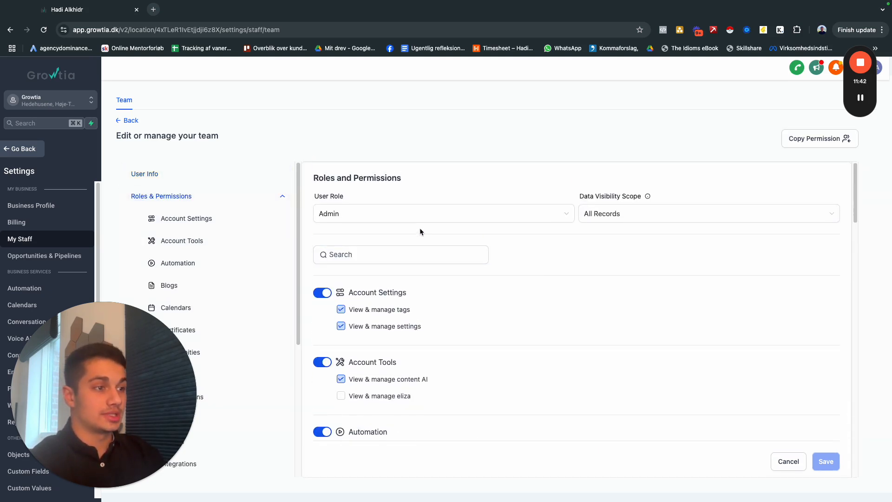
{"action": "left_click", "coordinate": [415, 217]}
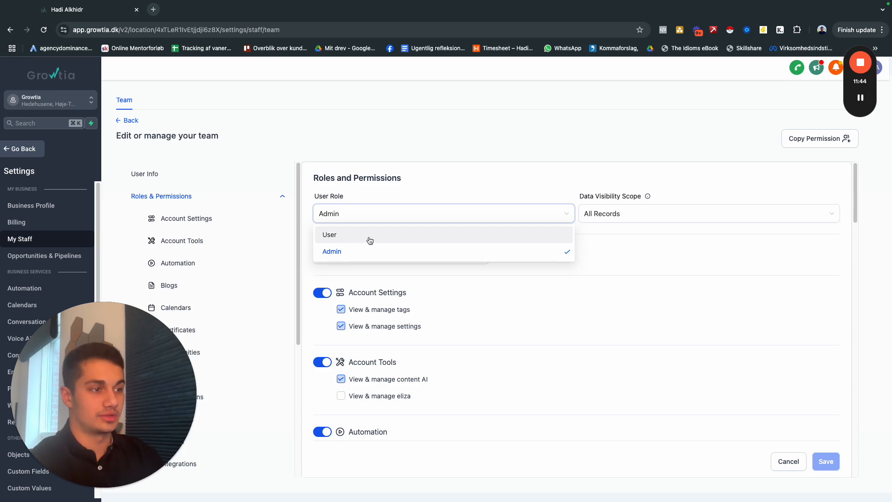
{"action": "left_click", "coordinate": [580, 245]}
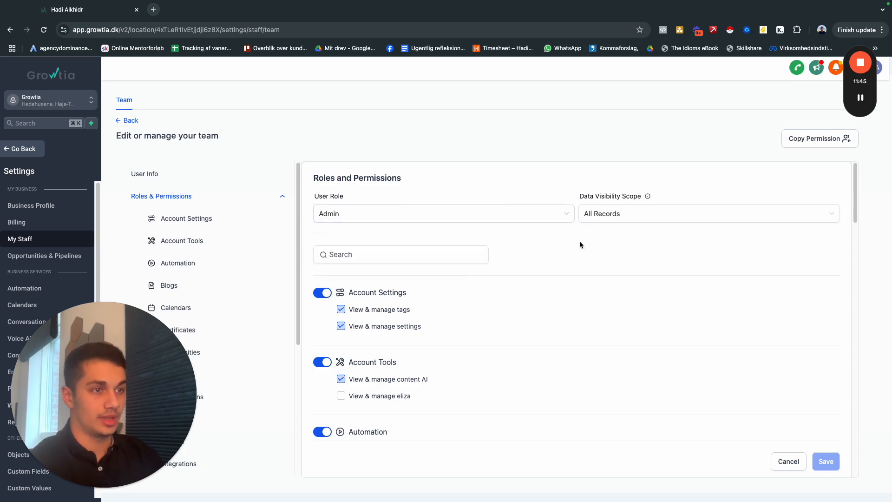
{"action": "left_click", "coordinate": [129, 121]}
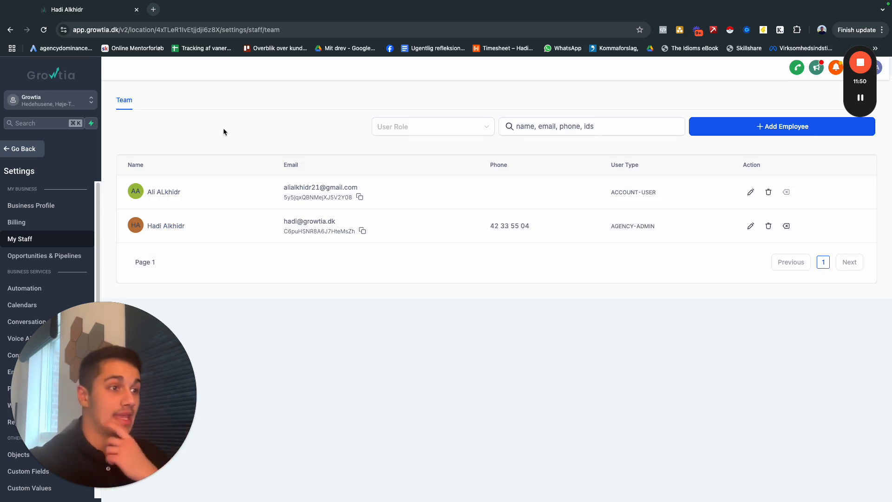
Reopen the new employee form, expand the advanced settings to inspect the password field, and cancel the form.
{"action": "left_click", "coordinate": [769, 132]}
{"action": "scroll", "coordinate": [434, 318], "scroll_direction": "down", "scroll_amount": 3}
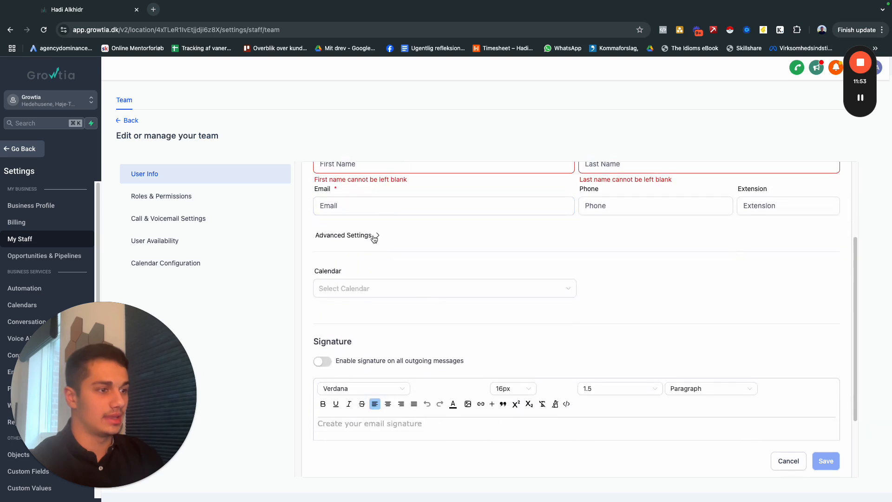
{"action": "left_click", "coordinate": [373, 239]}
{"action": "scroll", "coordinate": [411, 250], "scroll_direction": "up", "scroll_amount": 1}
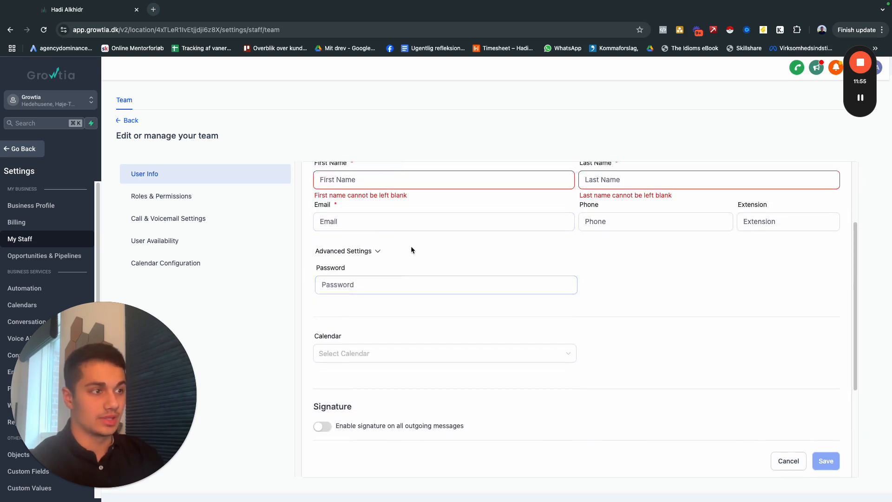
{"action": "scroll", "coordinate": [410, 250], "scroll_direction": "up", "scroll_amount": 2}
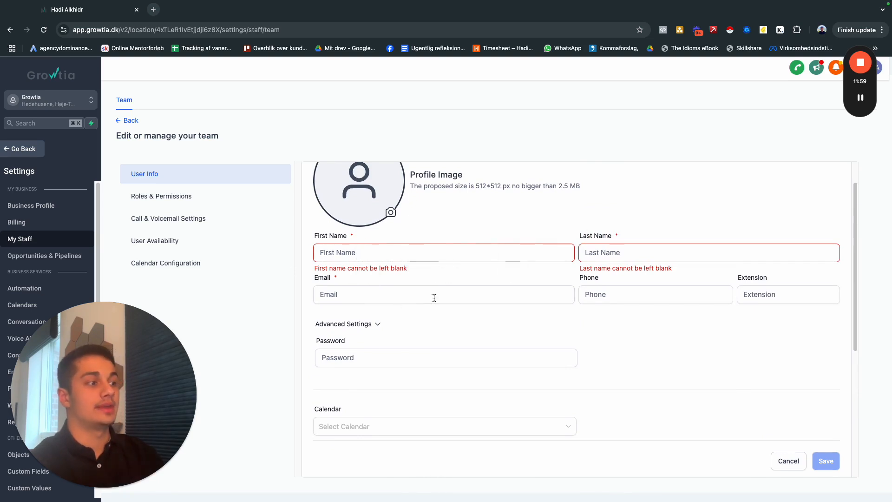
{"action": "scroll", "coordinate": [558, 316], "scroll_direction": "down", "scroll_amount": 1}
{"action": "left_click", "coordinate": [333, 342]}
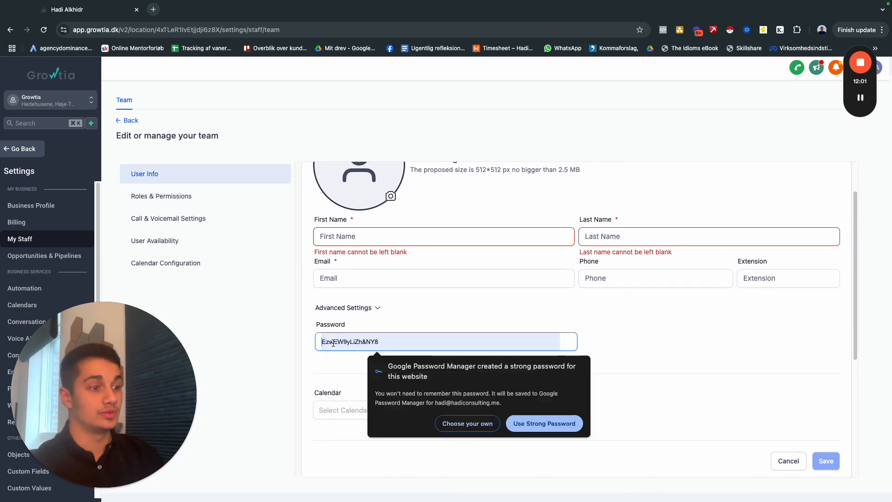
{"action": "left_click", "coordinate": [351, 359]}
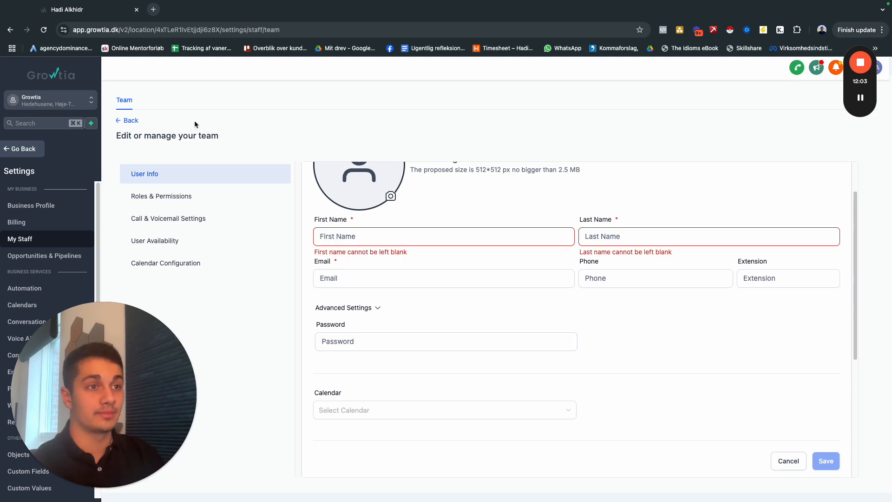
{"action": "left_click", "coordinate": [795, 461]}
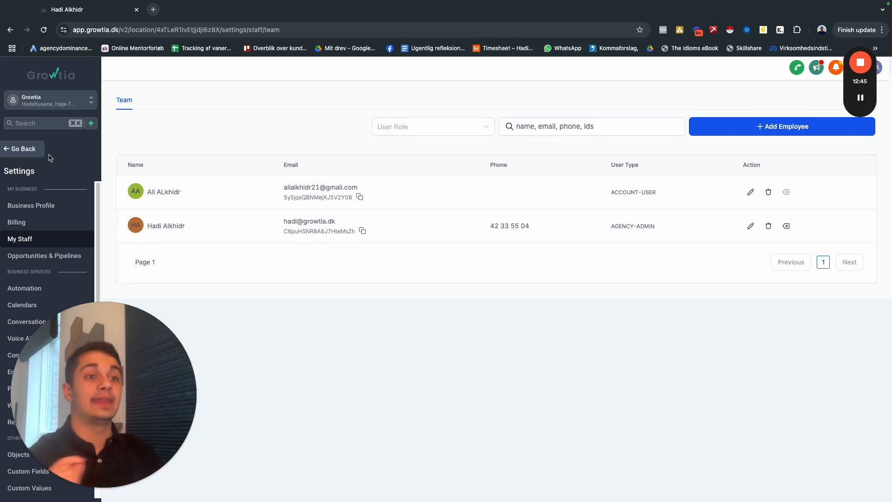
Leave the settings and open the TEST workflow from the automation workflow list.
{"action": "left_click", "coordinate": [21, 148]}
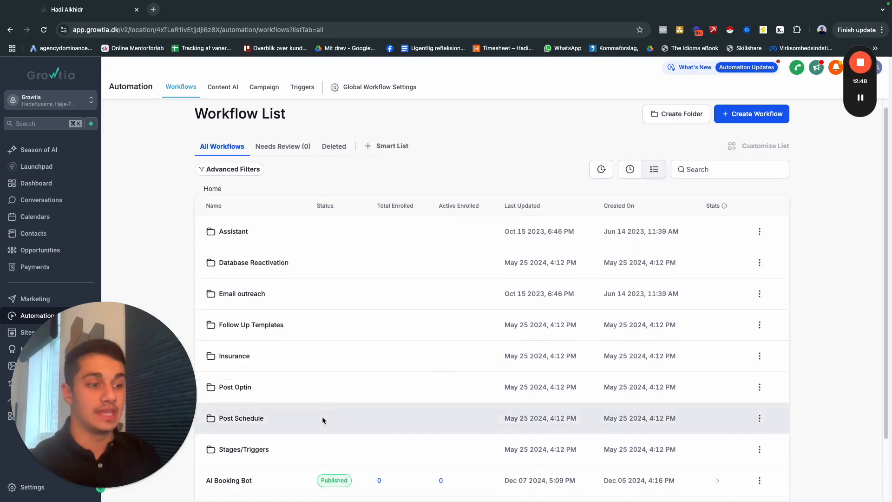
{"action": "scroll", "coordinate": [322, 416], "scroll_direction": "down", "scroll_amount": 3}
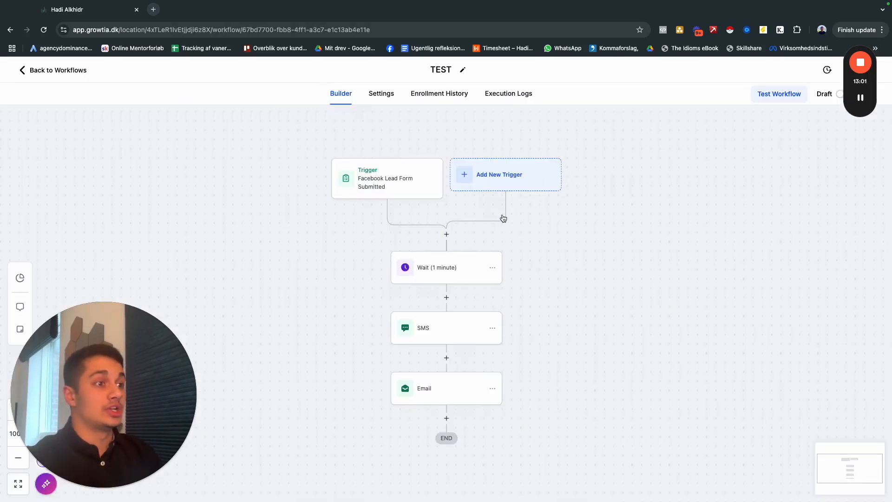
{"action": "scroll", "coordinate": [555, 317], "scroll_direction": "down", "scroll_amount": 2}
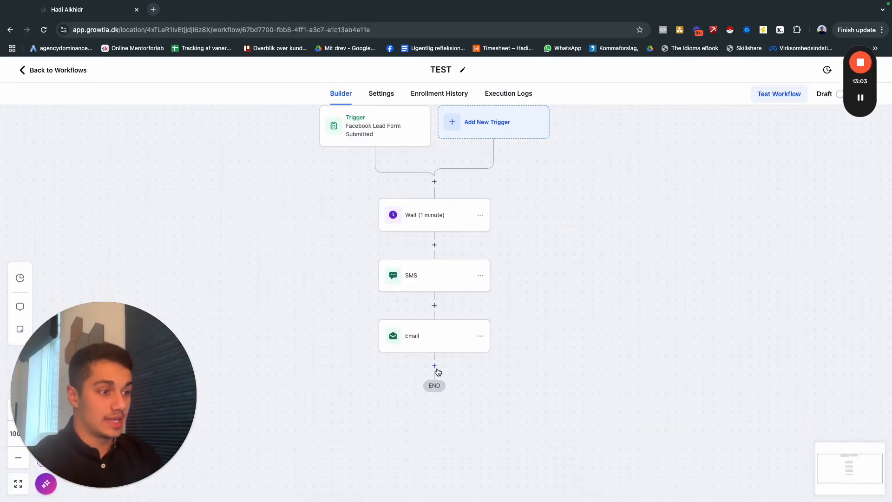
Add a Send Internal Notification action directly before the one-minute wait and set its notification type to Notification.
{"action": "left_click", "coordinate": [434, 182]}
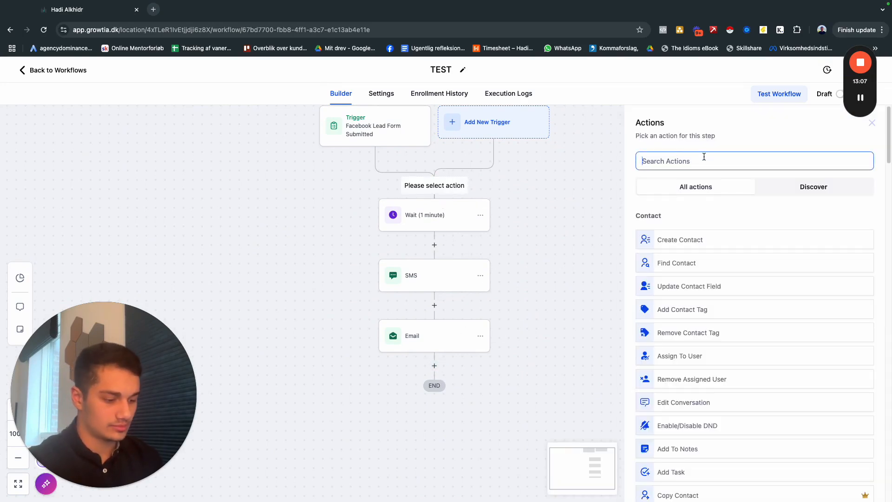
{"action": "type", "text": "noti"}
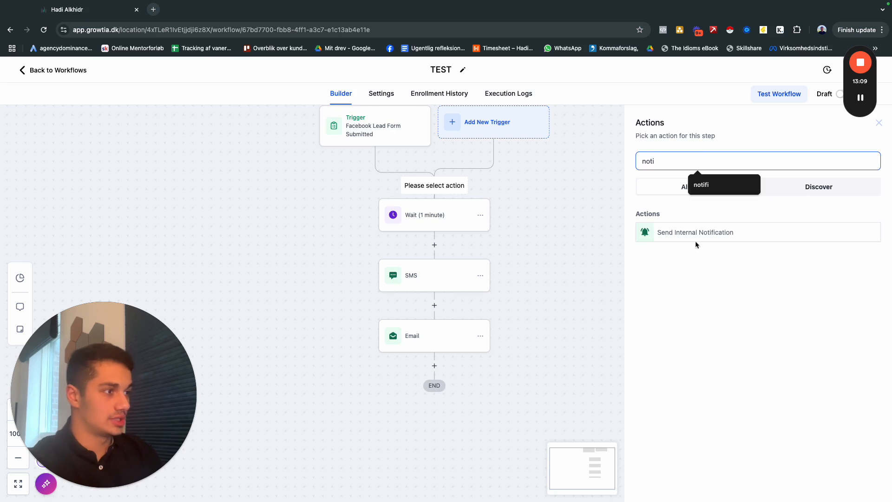
{"action": "left_click", "coordinate": [696, 236]}
{"action": "left_click", "coordinate": [690, 220]}
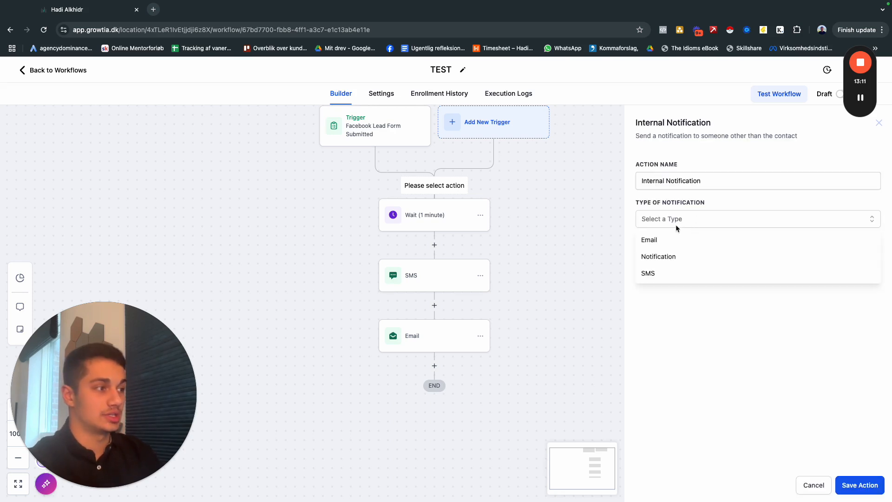
{"action": "left_click", "coordinate": [665, 262]}
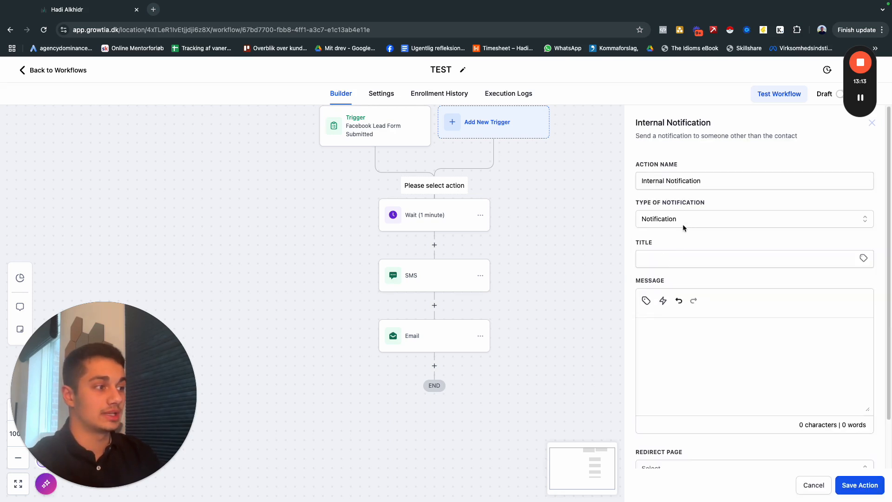
{"action": "left_click", "coordinate": [683, 221]}
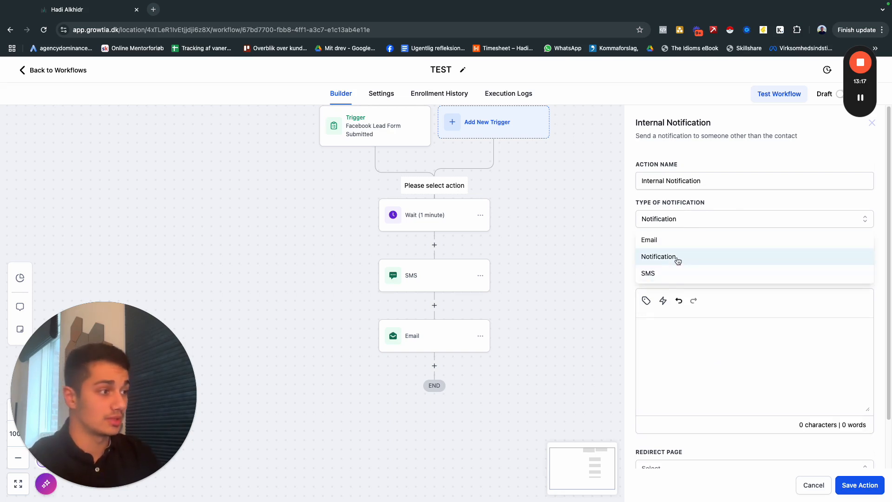
{"action": "left_click", "coordinate": [674, 256]}
Fill the notification title with the suggested emoji text NEW HOT LEAD and shorten it to NEW LEAD.
{"action": "scroll", "coordinate": [697, 205], "scroll_direction": "down", "scroll_amount": 1}
{"action": "scroll", "coordinate": [697, 205], "scroll_direction": "down", "scroll_amount": 2}
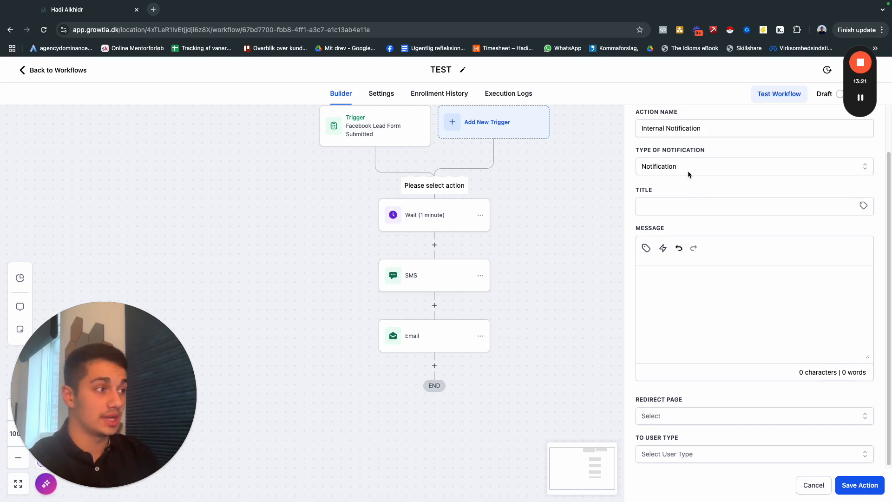
{"action": "scroll", "coordinate": [690, 180], "scroll_direction": "down", "scroll_amount": 1}
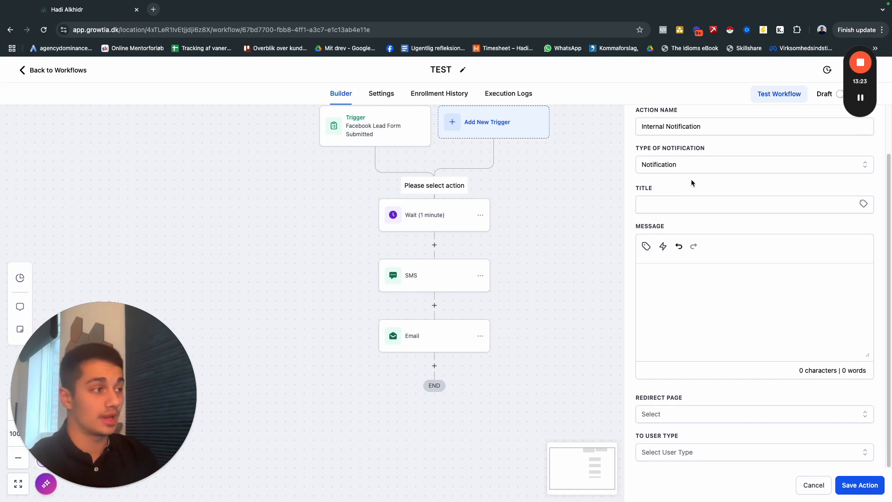
{"action": "left_click_drag", "start_coordinate": [700, 179], "coordinate": [697, 214]}
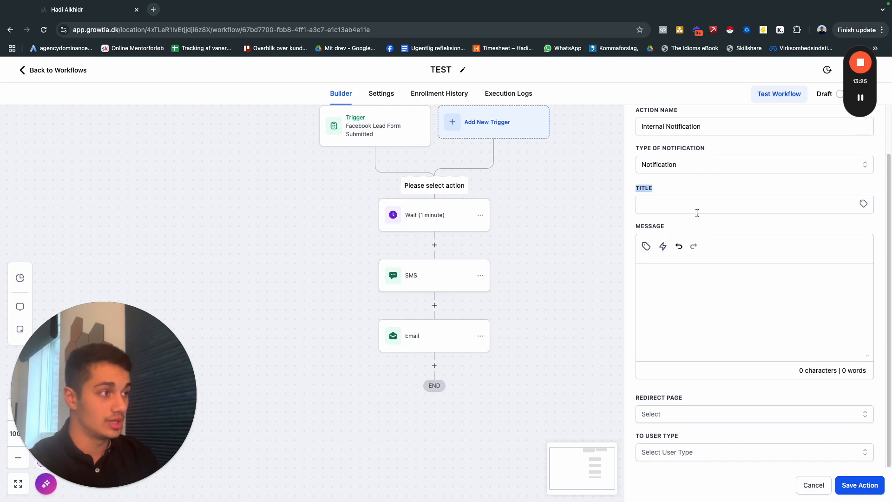
{"action": "left_click_drag", "start_coordinate": [687, 177], "coordinate": [682, 198]}
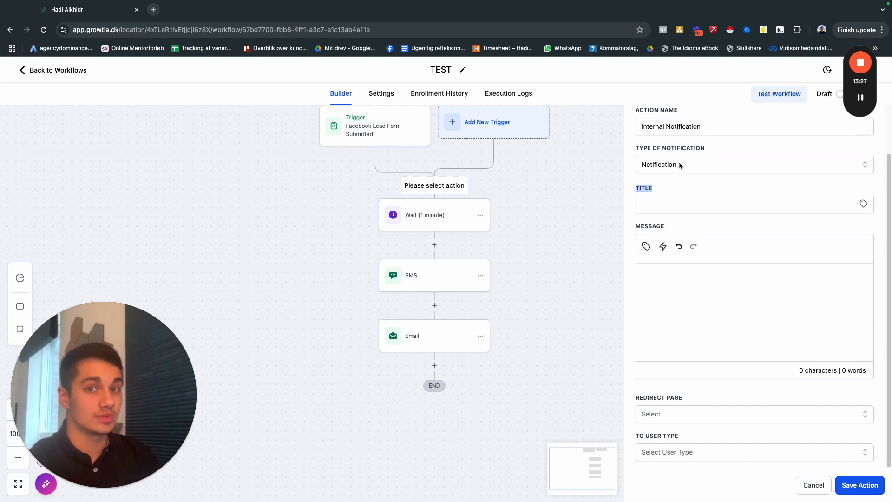
{"action": "scroll", "coordinate": [701, 189], "scroll_direction": "up", "scroll_amount": 2}
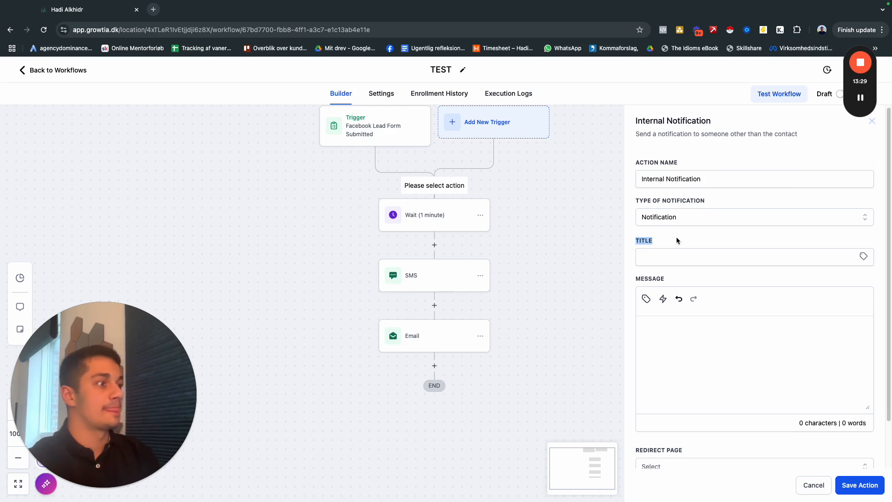
{"action": "left_click", "coordinate": [677, 236]}
{"action": "left_click", "coordinate": [686, 260]}
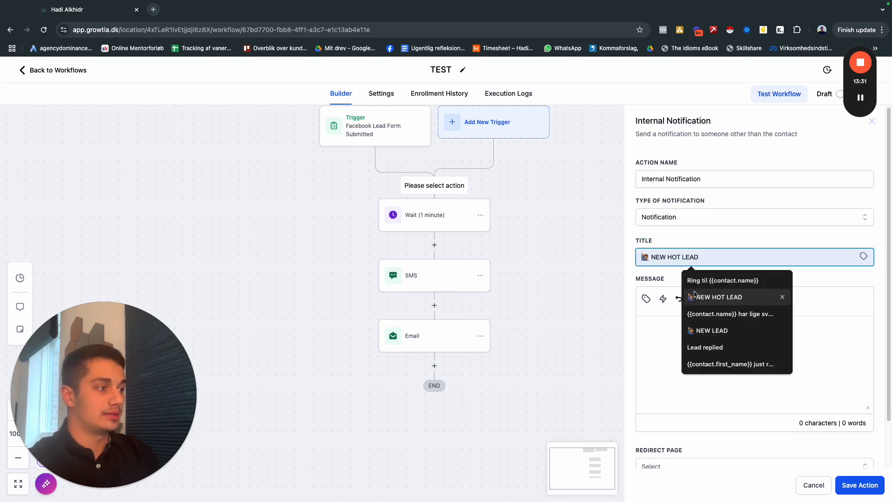
{"action": "left_click", "coordinate": [719, 297]}
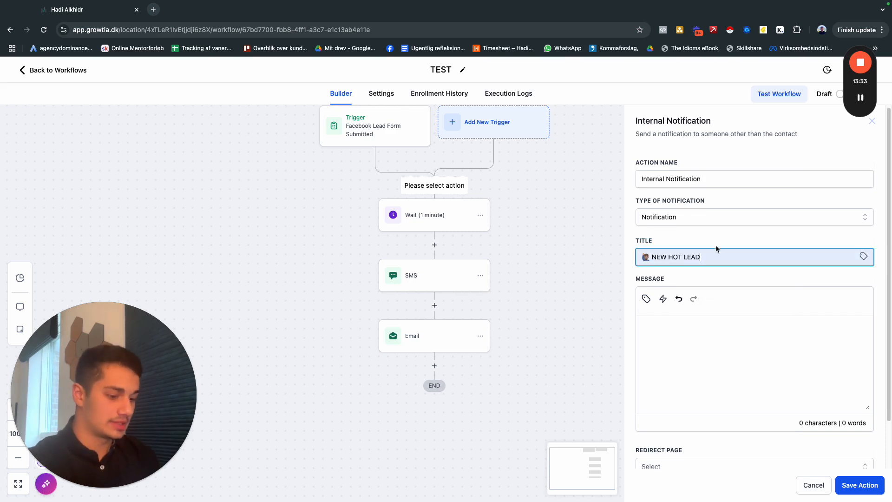
{"action": "double_click", "coordinate": [674, 257]}
{"action": "key", "text": "BackSpace"}
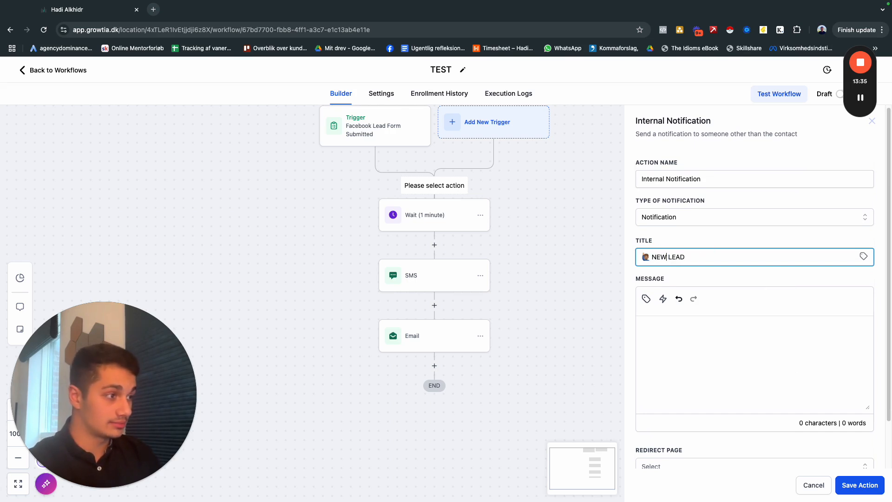
Write the notification message "You just got this lead - Call them now!".
{"action": "left_click", "coordinate": [662, 324]}
{"action": "type", "text": "You "}
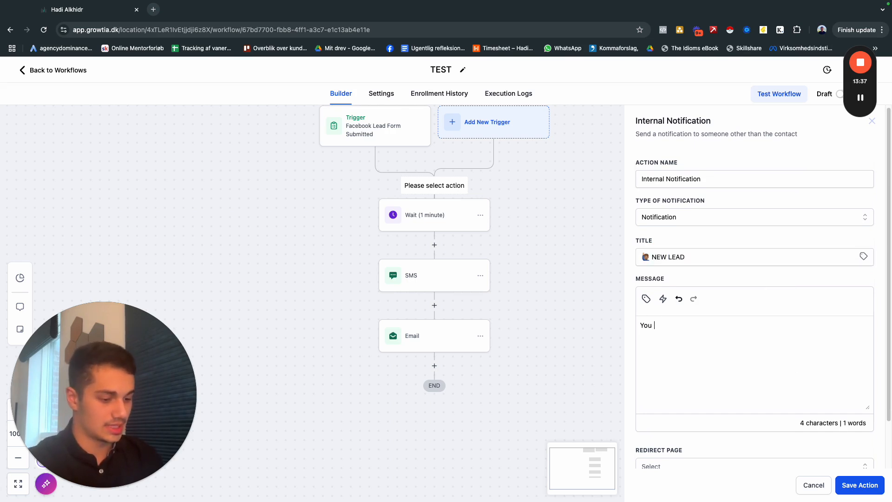
{"action": "type", "text": "just got t"}
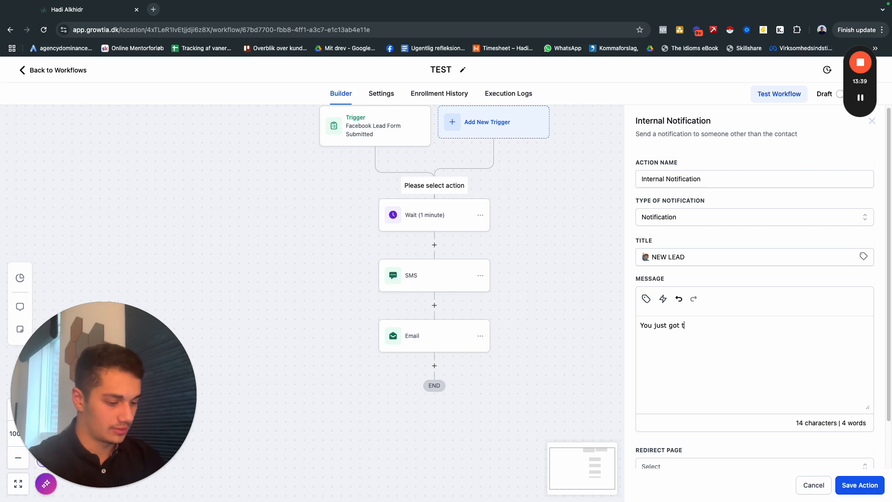
{"action": "type", "text": "his lead:"}
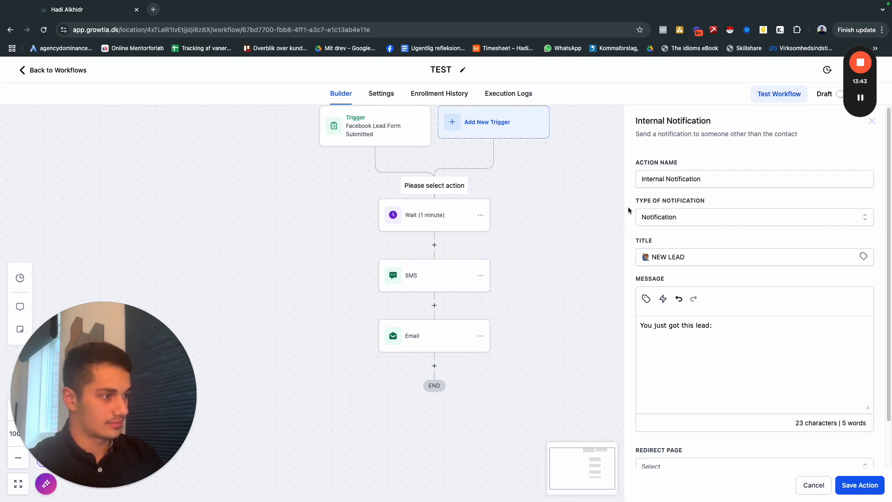
{"action": "left_click", "coordinate": [712, 325]}
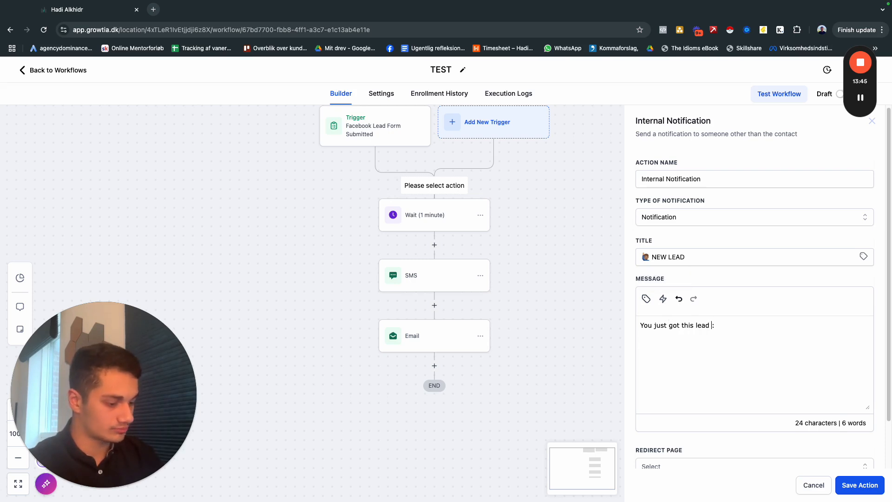
{"action": "type", "text": "- Call "}
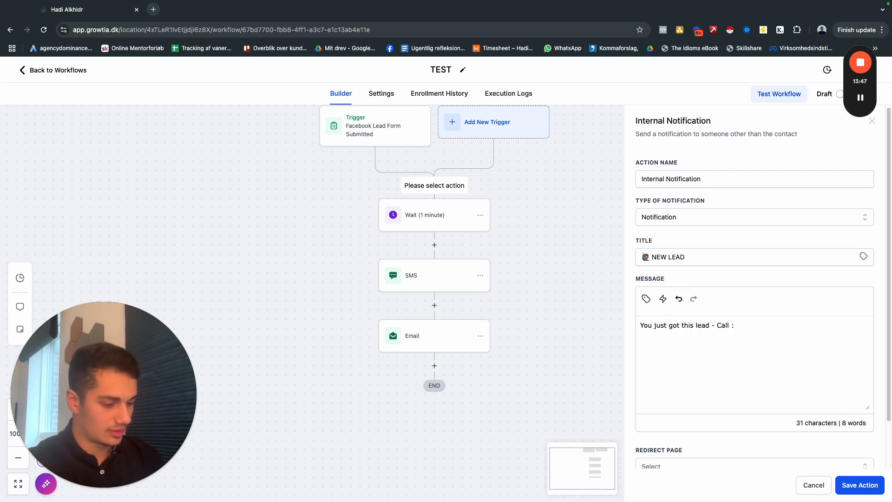
{"action": "type", "text": "him/her"}
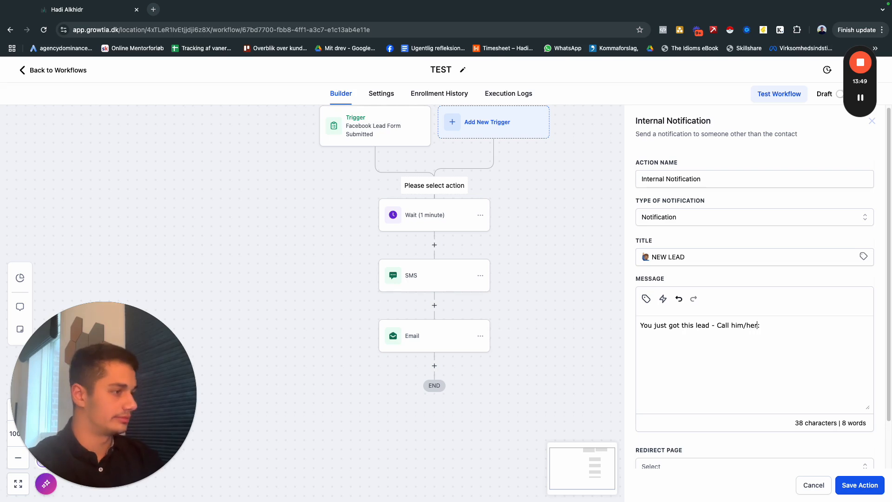
{"action": "left_click_drag", "start_coordinate": [758, 325], "coordinate": [731, 325]}
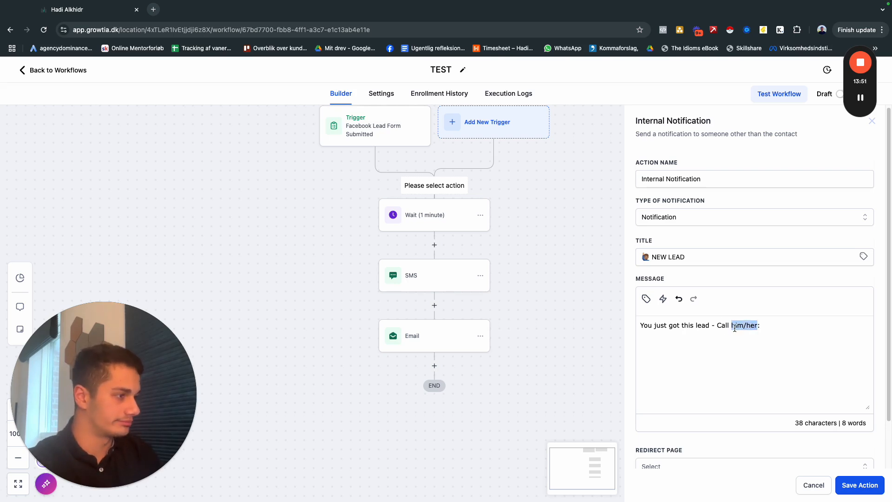
{"action": "type", "text": "them now"}
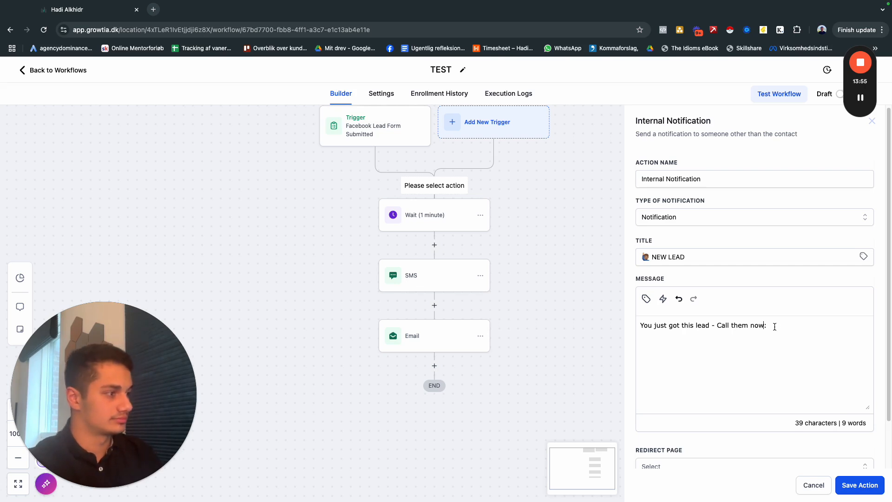
{"action": "key", "text": "Delete"}
{"action": "type", "text": "!"}
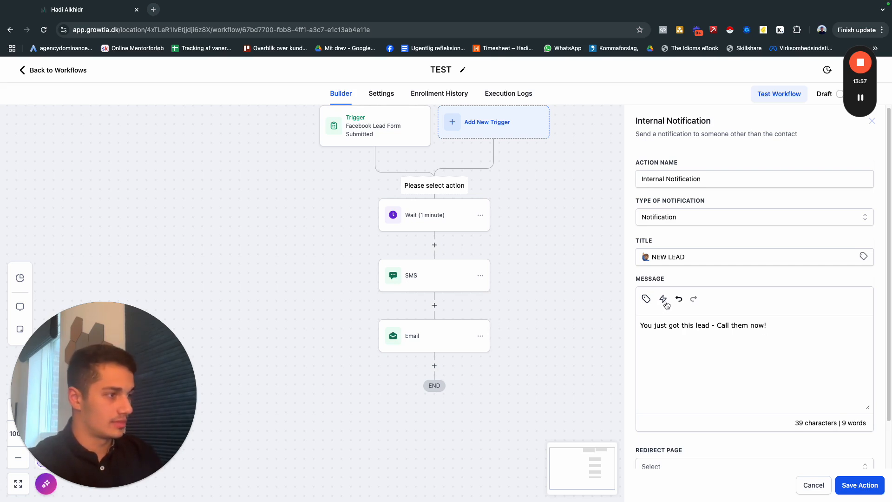
Insert the contact's Full Name and Phone custom values on separate lines below the message text.
{"action": "left_click", "coordinate": [646, 299]}
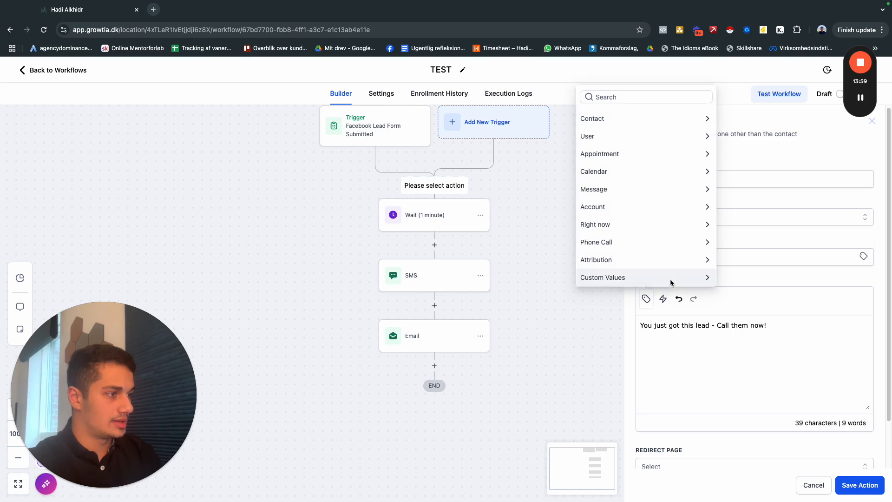
{"action": "left_click", "coordinate": [659, 116]}
{"action": "left_click", "coordinate": [646, 99]}
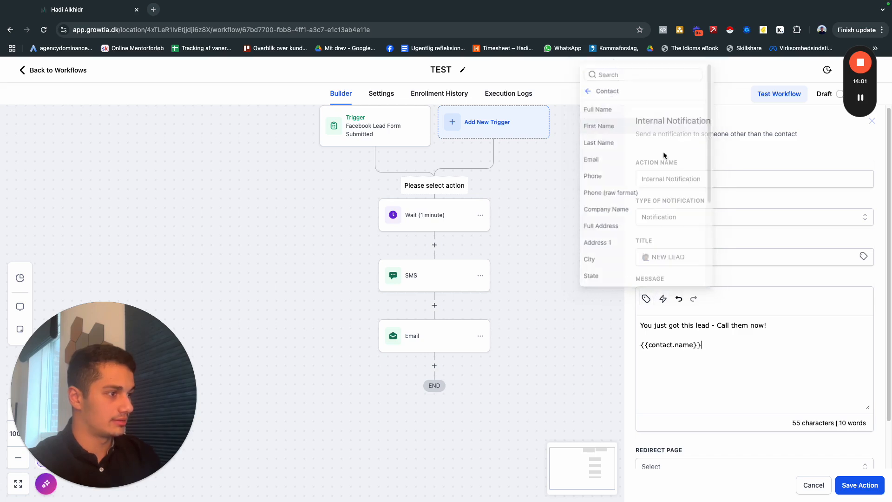
{"action": "left_click", "coordinate": [646, 300]}
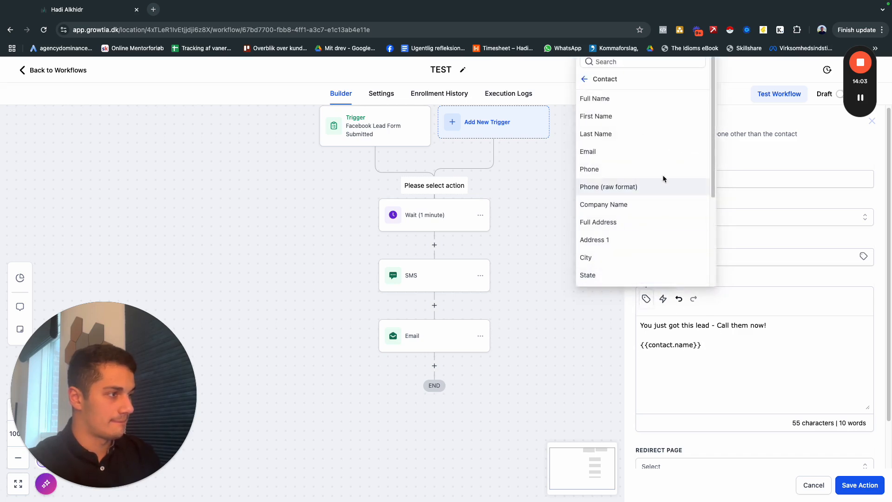
{"action": "left_click", "coordinate": [637, 169]}
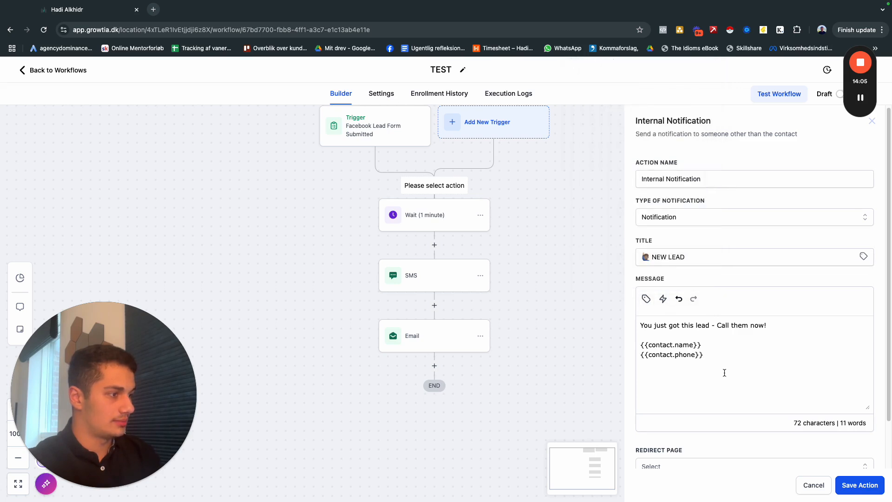
Set the notification's redirect page to Contact.
{"action": "scroll", "coordinate": [732, 367], "scroll_direction": "down", "scroll_amount": 2}
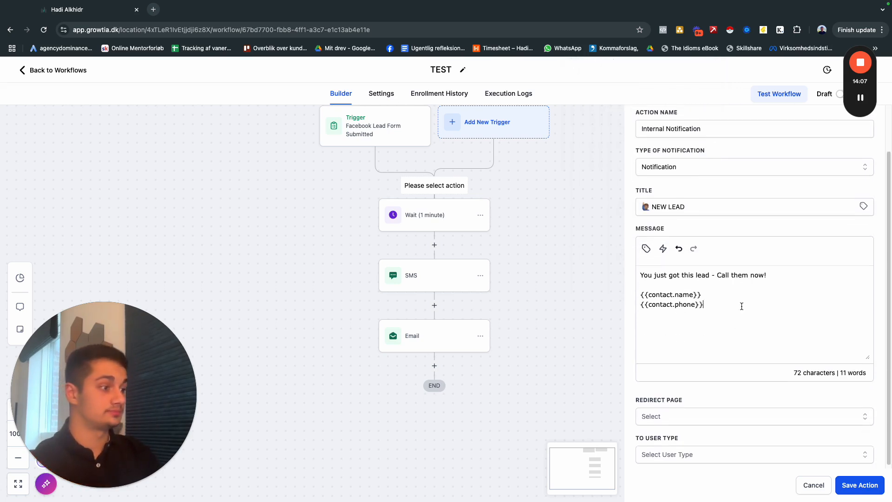
{"action": "left_click", "coordinate": [675, 413]}
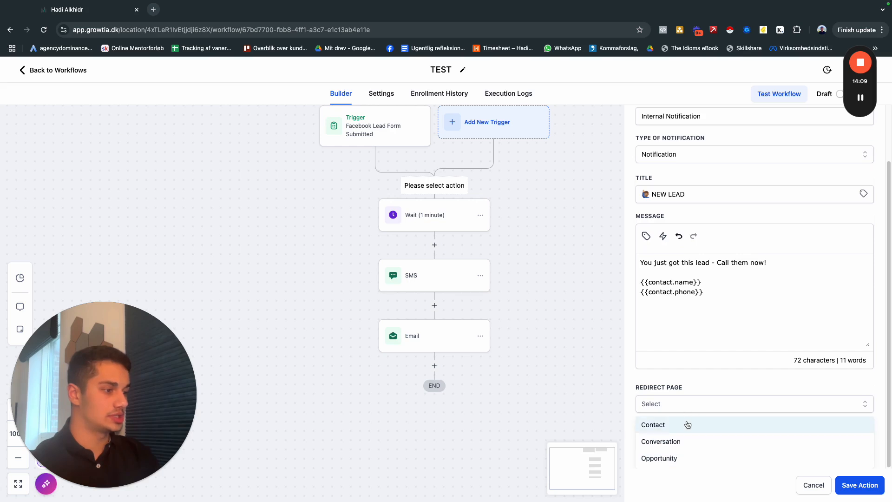
{"action": "left_click", "coordinate": [687, 424]}
{"action": "left_click", "coordinate": [677, 415]}
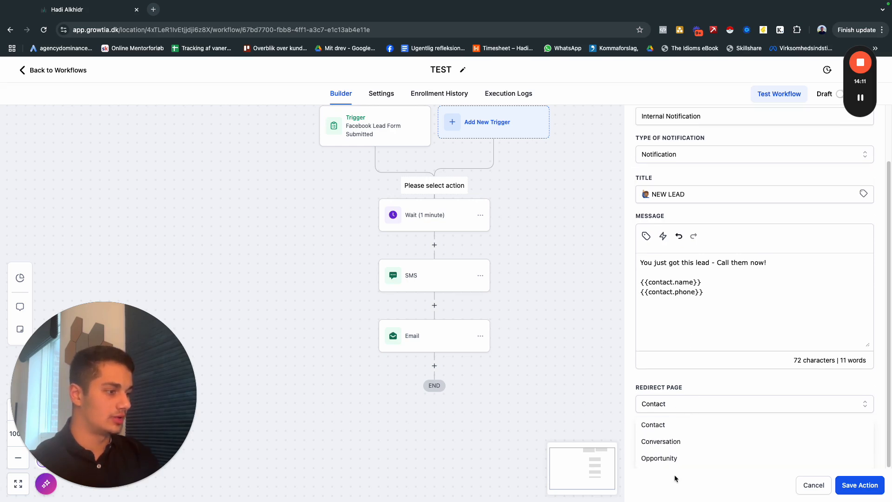
{"action": "left_click", "coordinate": [689, 380]}
Send the notification to a Particular User, choose the staff member as recipient, and save the action.
{"action": "left_click", "coordinate": [677, 451]}
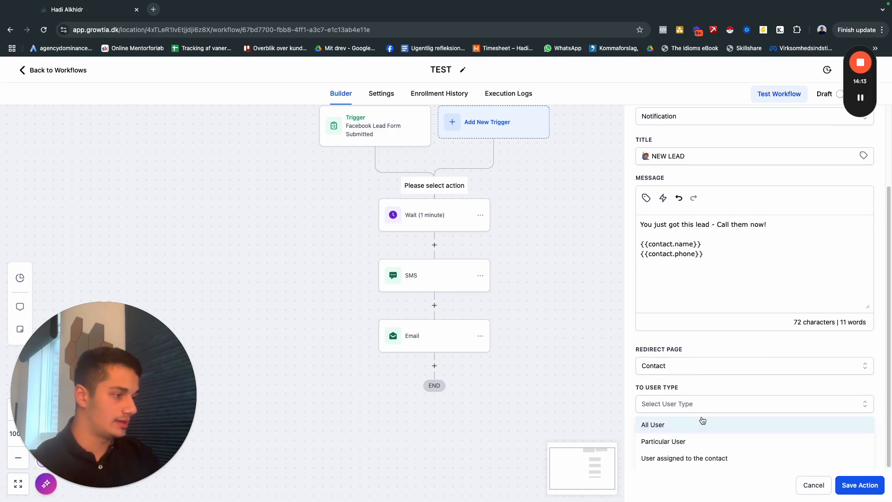
{"action": "left_click", "coordinate": [664, 442]}
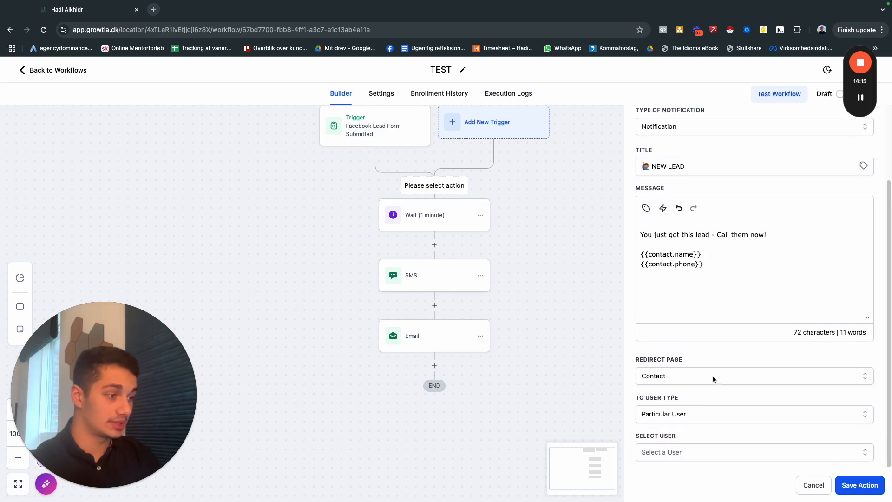
{"action": "left_click", "coordinate": [677, 452]}
{"action": "left_click", "coordinate": [674, 459]}
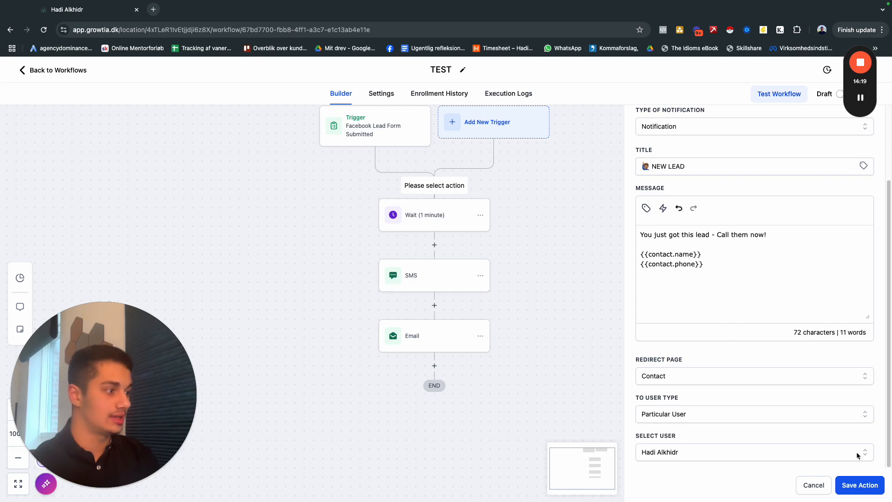
{"action": "left_click", "coordinate": [861, 485]}
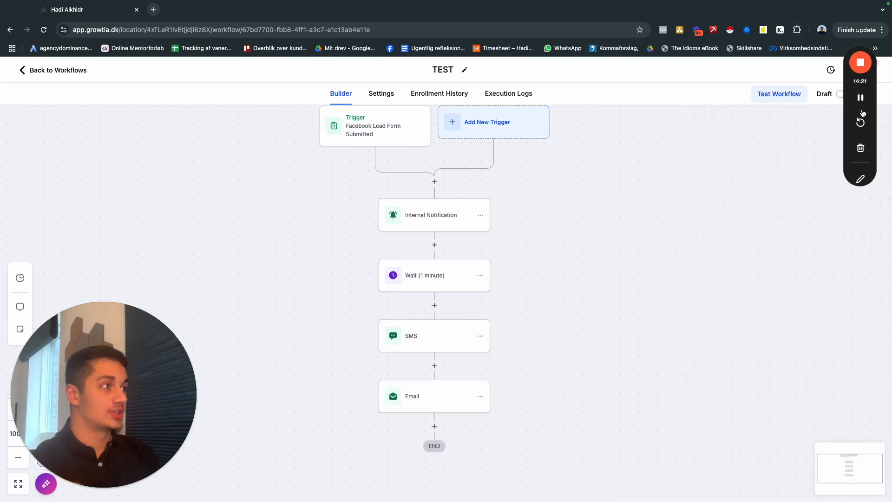
Reopen the Internal Notification action in the workflow to review its settings.
{"action": "left_click_drag", "start_coordinate": [854, 89], "coordinate": [866, 204]}
{"action": "scroll", "coordinate": [464, 163], "scroll_direction": "up", "scroll_amount": 1}
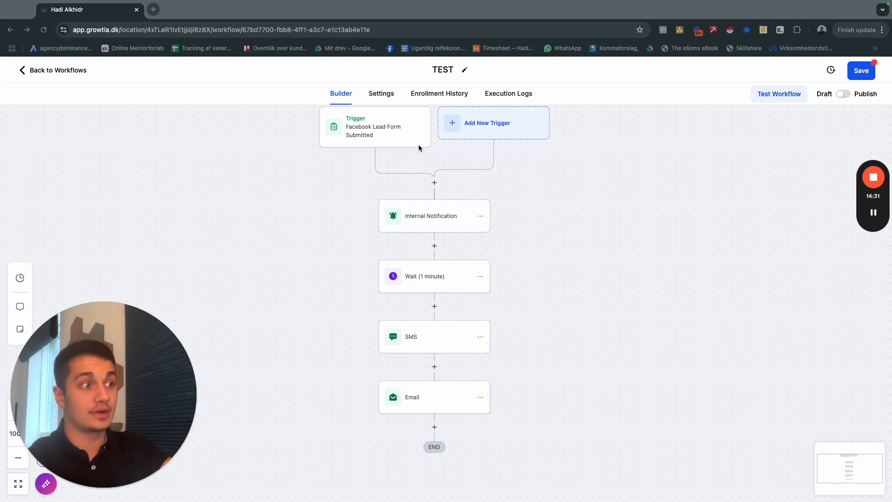
{"action": "left_click", "coordinate": [431, 217]}
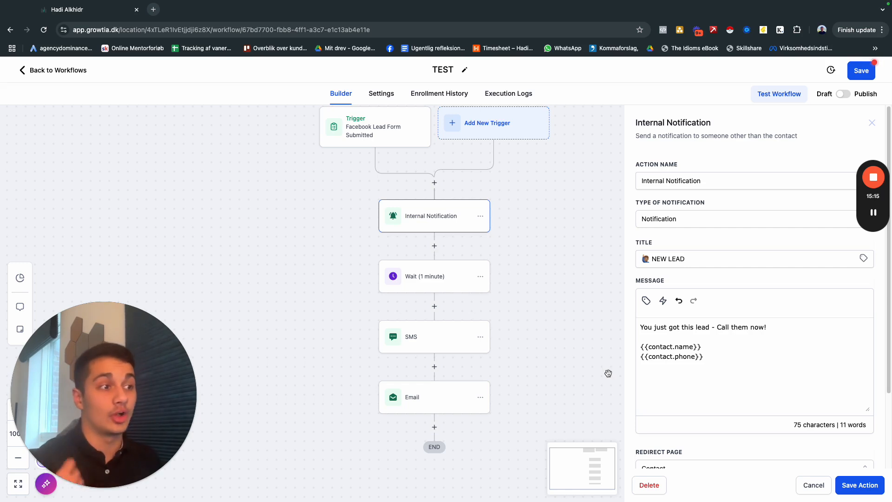
Save the Internal Notification action, save the TEST workflow, and return to the workflow list.
{"action": "left_click", "coordinate": [850, 484]}
{"action": "scroll", "coordinate": [553, 279], "scroll_direction": "down", "scroll_amount": 1}
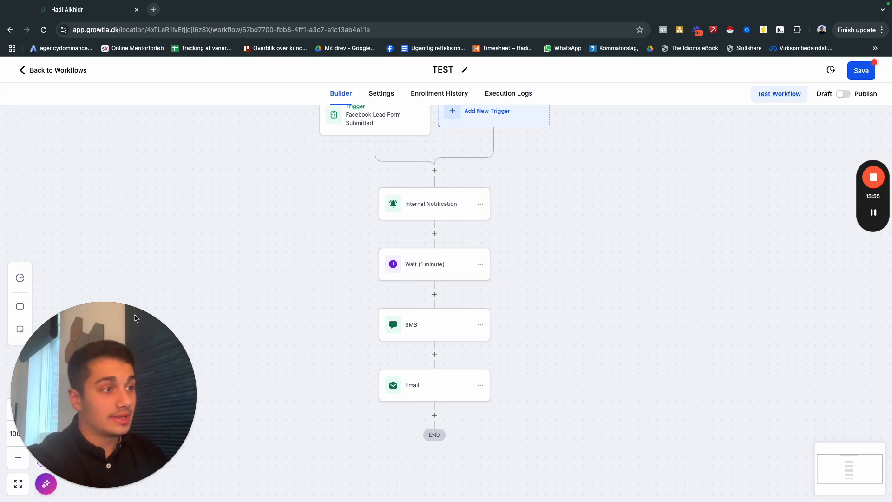
{"action": "left_click", "coordinate": [862, 72]}
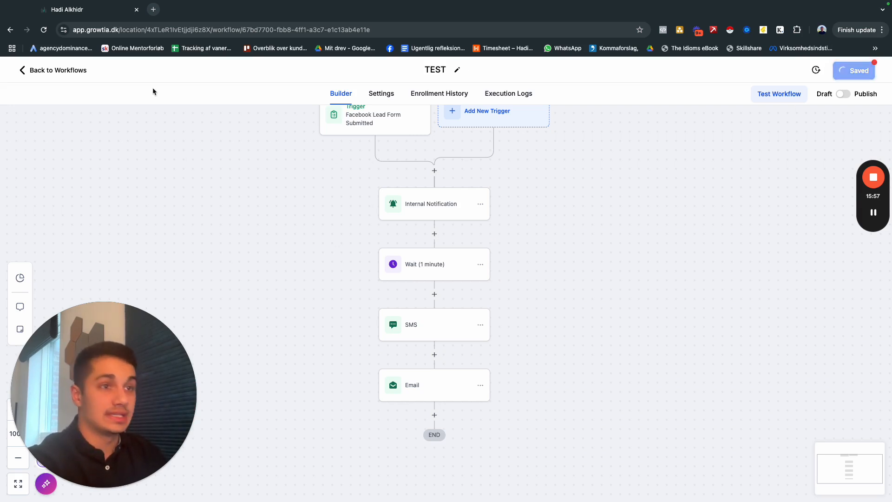
{"action": "left_click", "coordinate": [58, 72]}
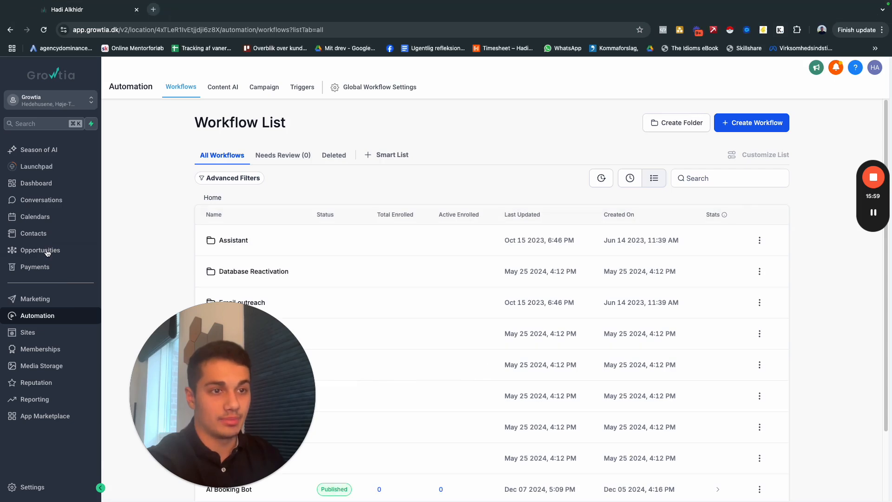
Open Opportunities and switch the board to the Sales Pipeline to view its stages.
{"action": "left_click", "coordinate": [48, 252]}
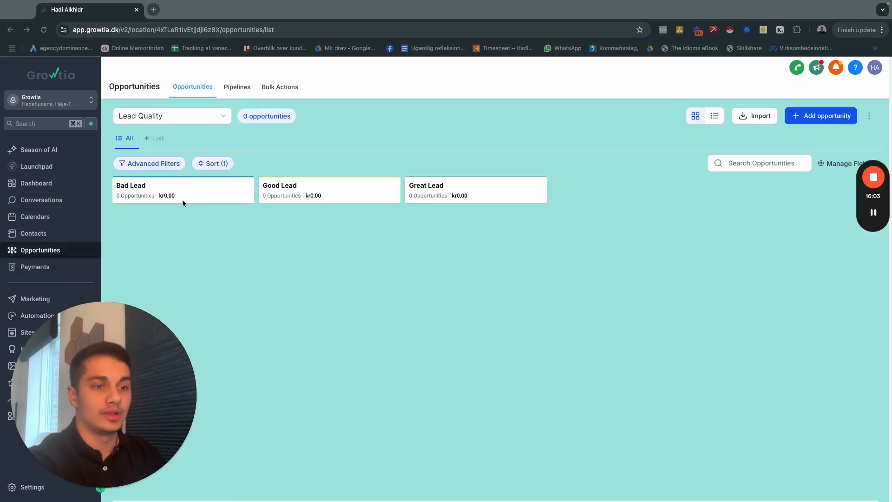
{"action": "left_click", "coordinate": [167, 120]}
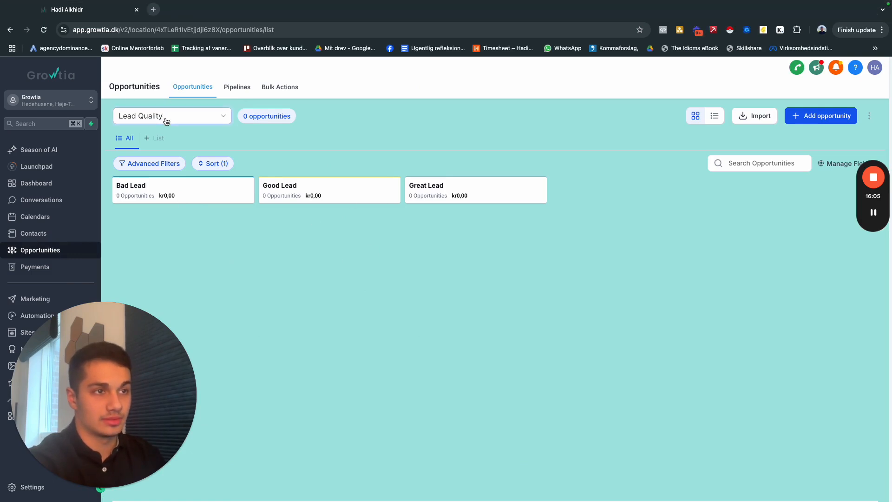
{"action": "left_click", "coordinate": [166, 120]}
{"action": "scroll", "coordinate": [181, 204], "scroll_direction": "down", "scroll_amount": 1}
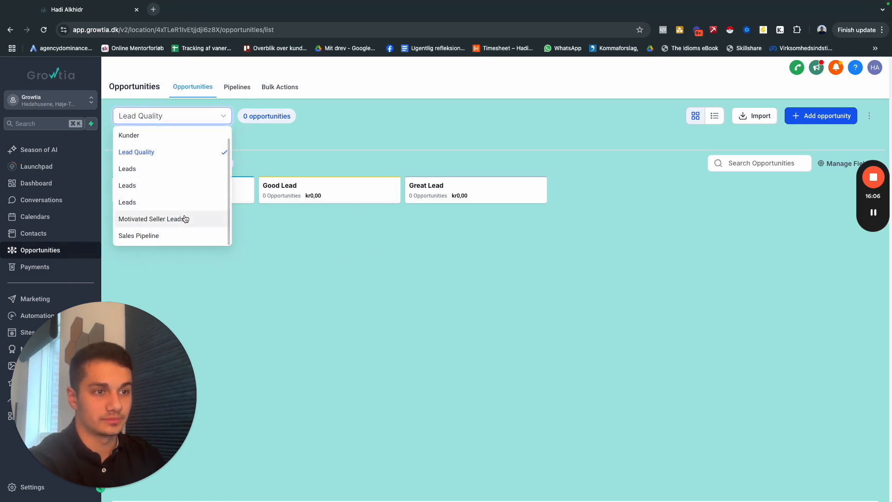
{"action": "left_click", "coordinate": [173, 237]}
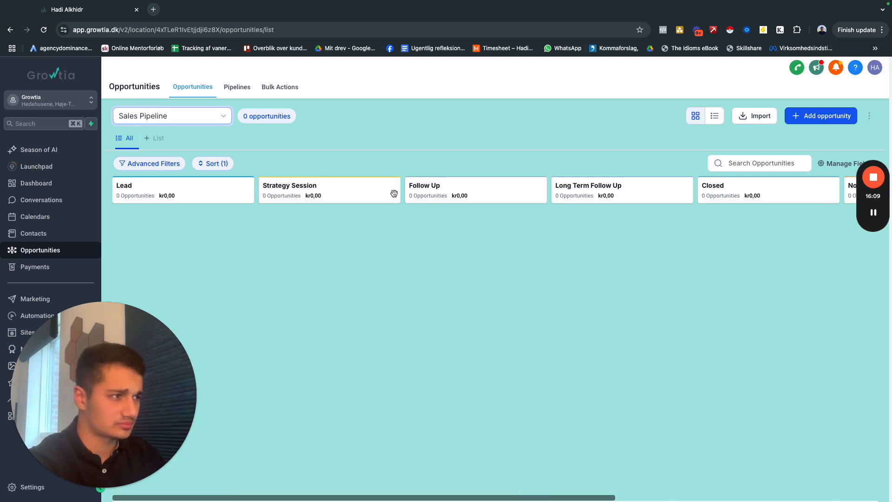
{"action": "left_click", "coordinate": [205, 116]}
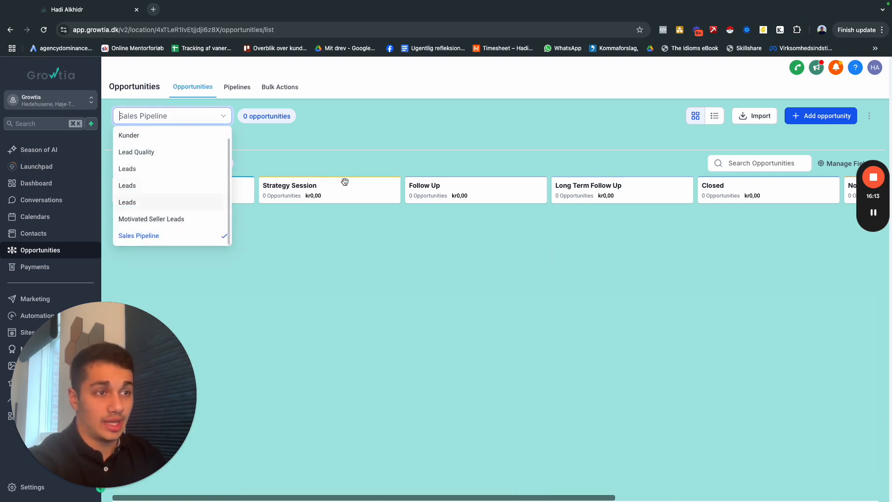
{"action": "left_click", "coordinate": [334, 212]}
{"action": "left_click", "coordinate": [172, 117]}
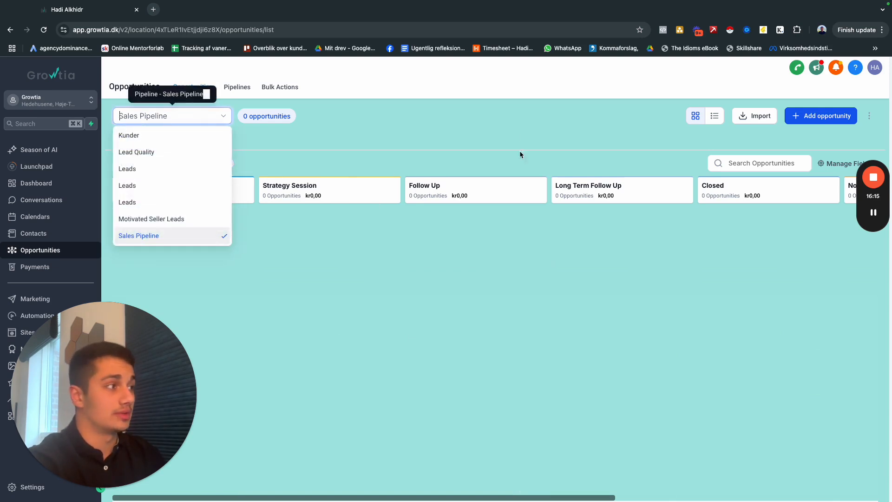
{"action": "left_click", "coordinate": [340, 159]}
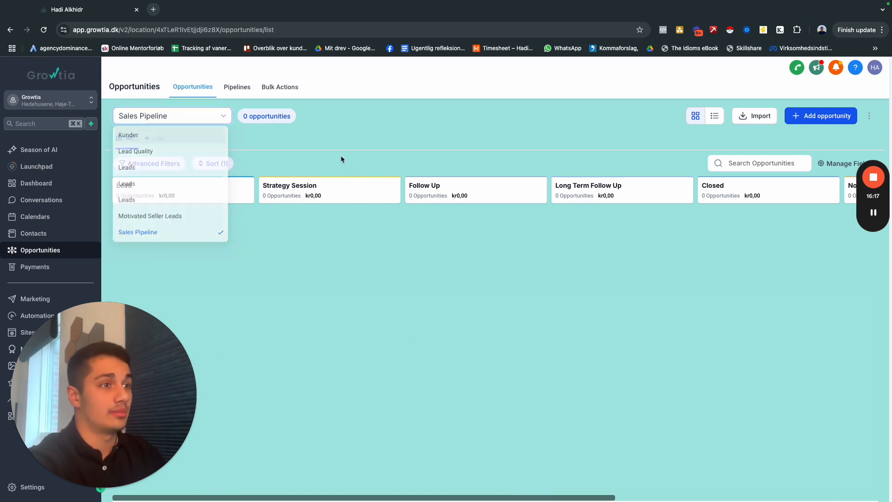
{"action": "left_click", "coordinate": [823, 117]}
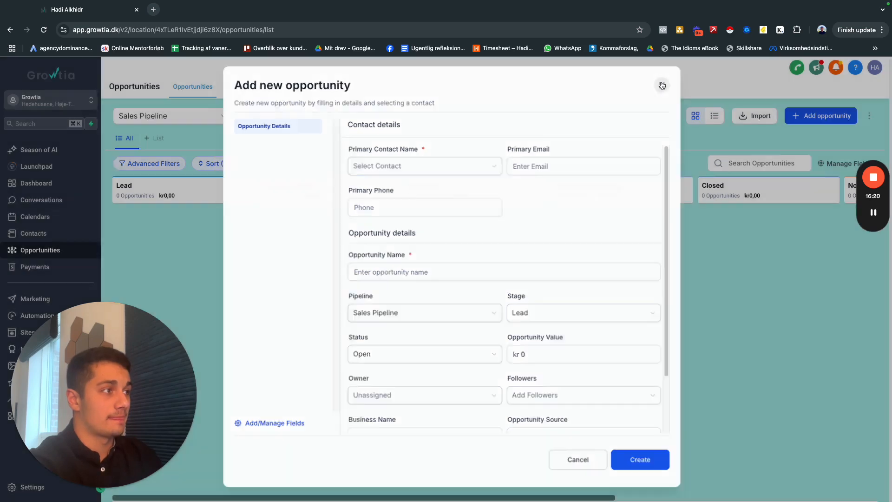
{"action": "left_click", "coordinate": [662, 85]}
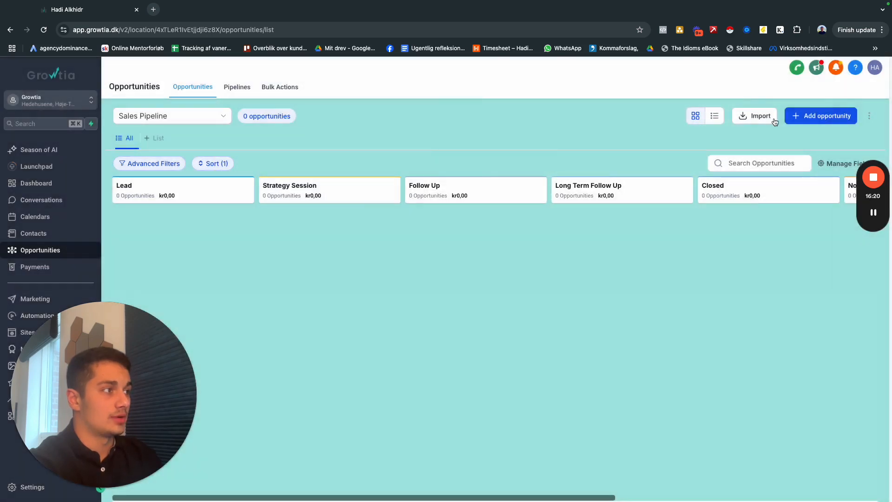
Start a new pipeline named Leads and name its first stage Leads.
{"action": "left_click", "coordinate": [236, 91]}
{"action": "left_click", "coordinate": [826, 125]}
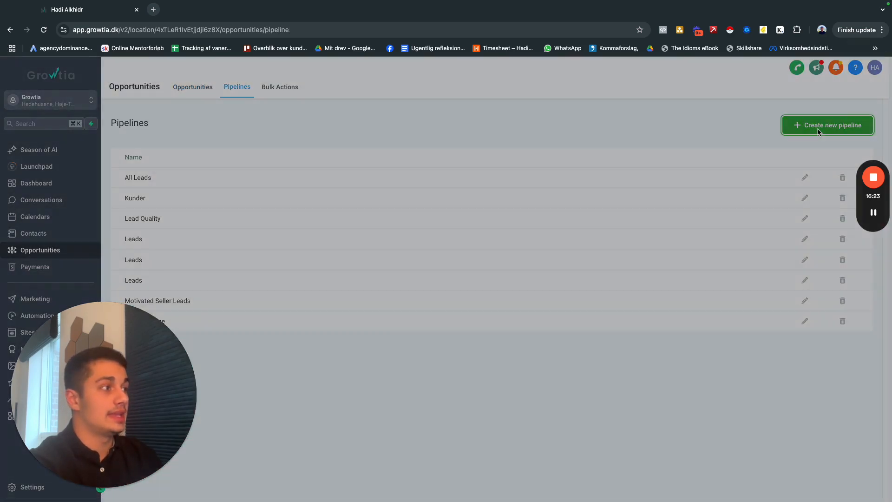
{"action": "left_click", "coordinate": [343, 136]}
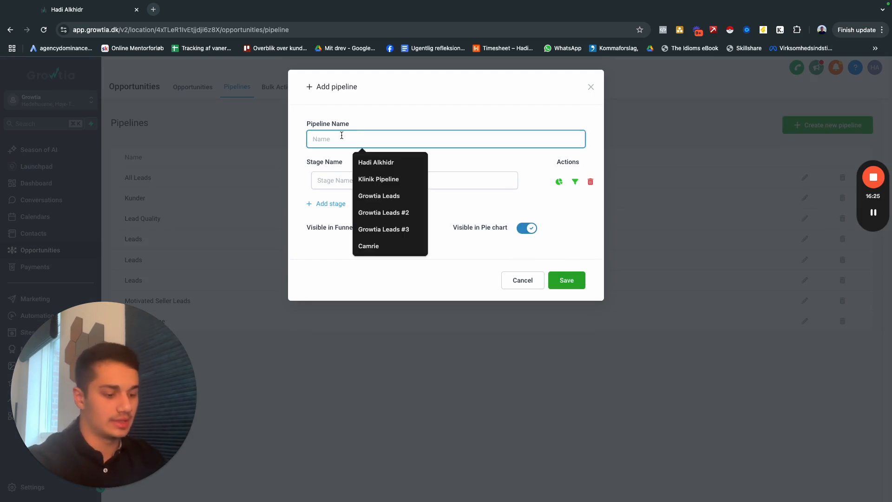
{"action": "type", "text": "L"}
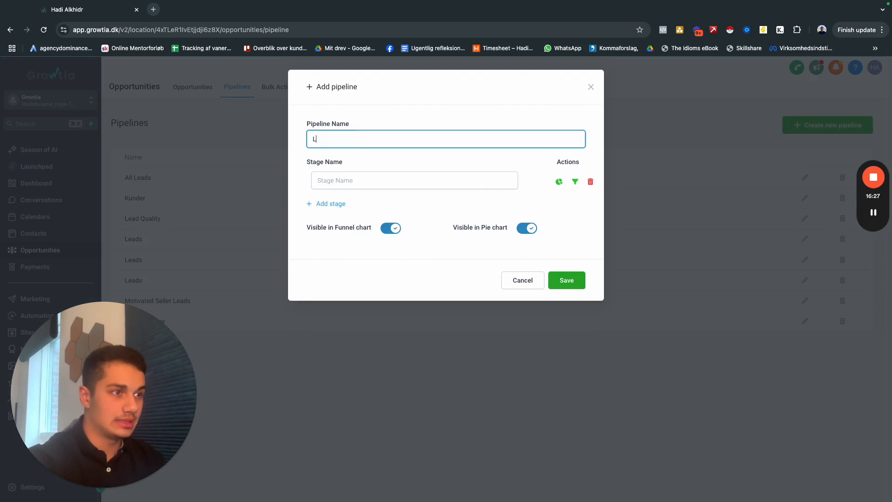
{"action": "type", "text": "Eadsads"}
{"action": "left_click", "coordinate": [364, 181]}
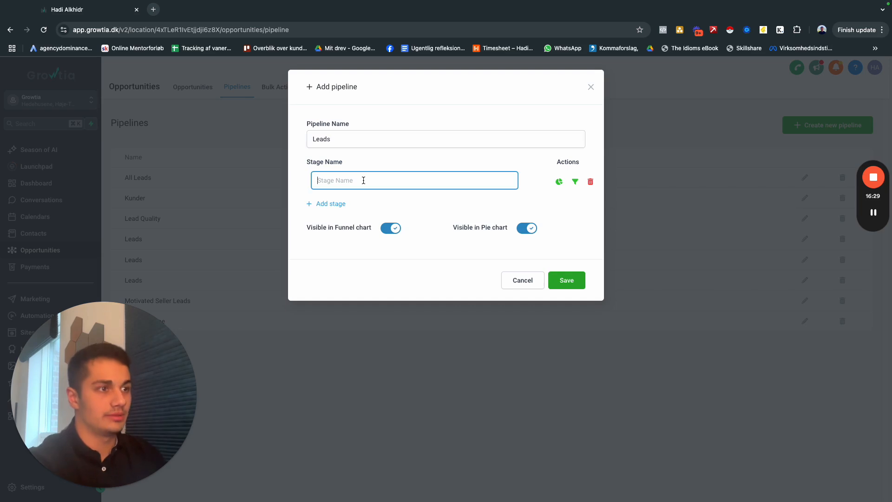
{"action": "type", "text": "Leads"}
{"action": "right_click", "coordinate": [363, 179]}
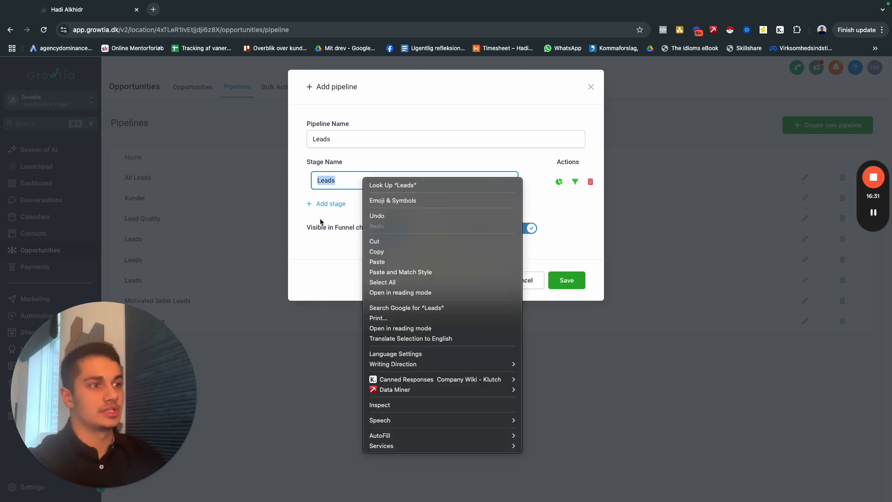
Add a second stage named Hot leads and an empty third stage to the pipeline.
{"action": "left_click", "coordinate": [333, 206]}
{"action": "left_click", "coordinate": [342, 205]}
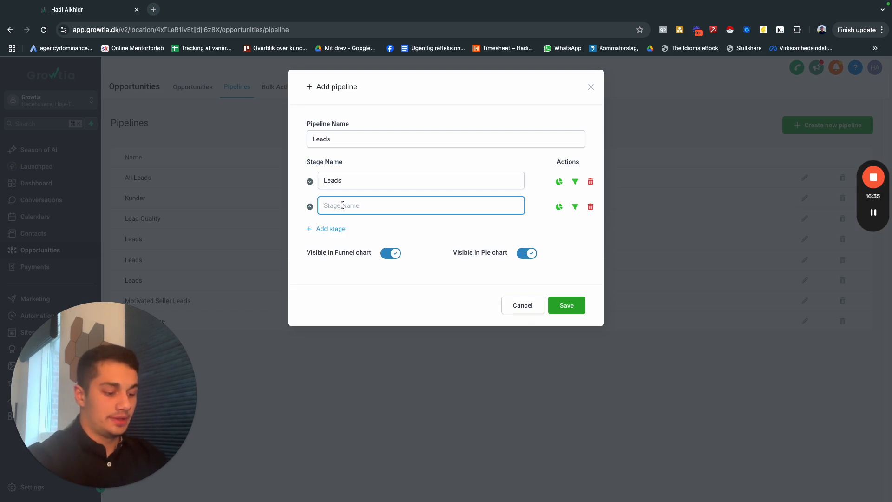
{"action": "type", "text": "Hot lea"}
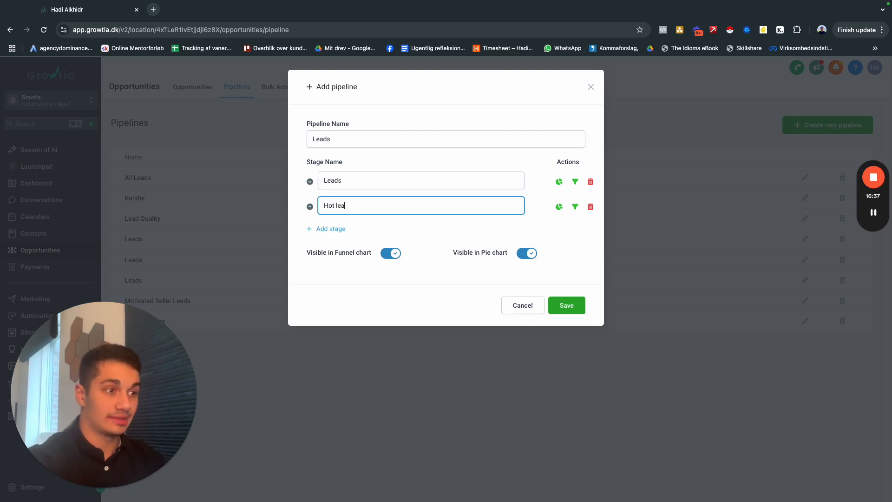
{"action": "type", "text": "d"}
{"action": "left_click", "coordinate": [310, 228]}
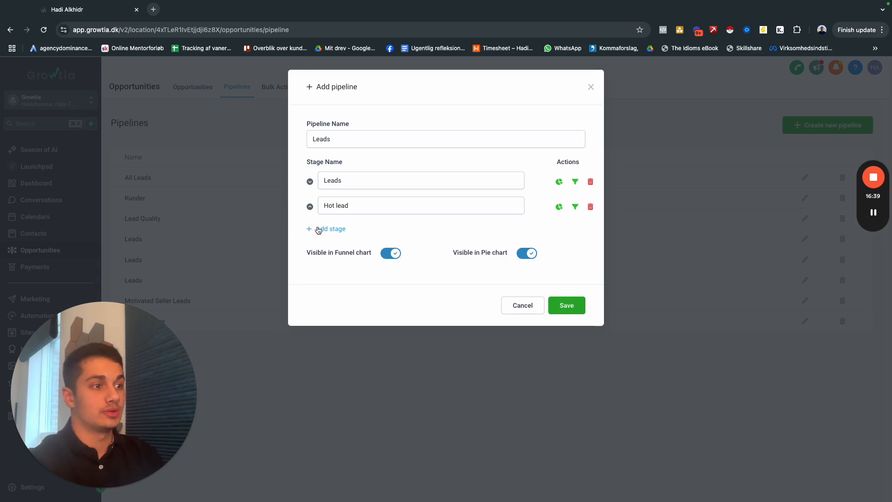
{"action": "left_click", "coordinate": [352, 231]}
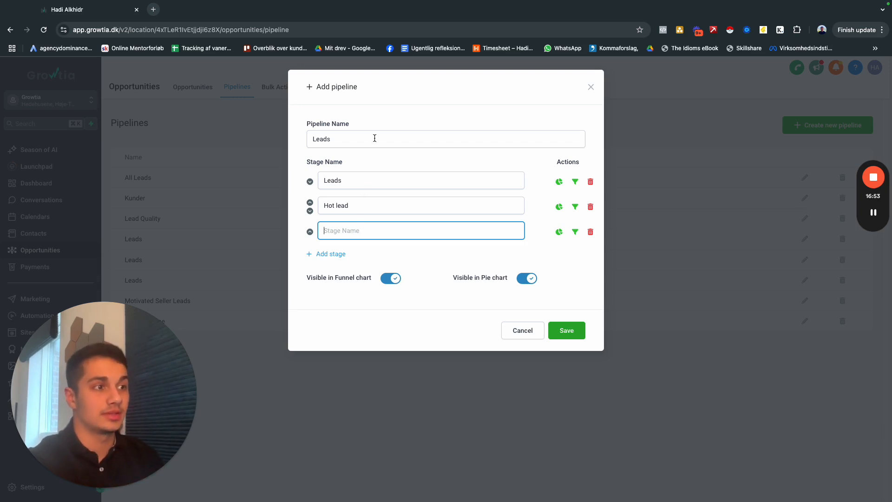
{"action": "left_click", "coordinate": [353, 203]}
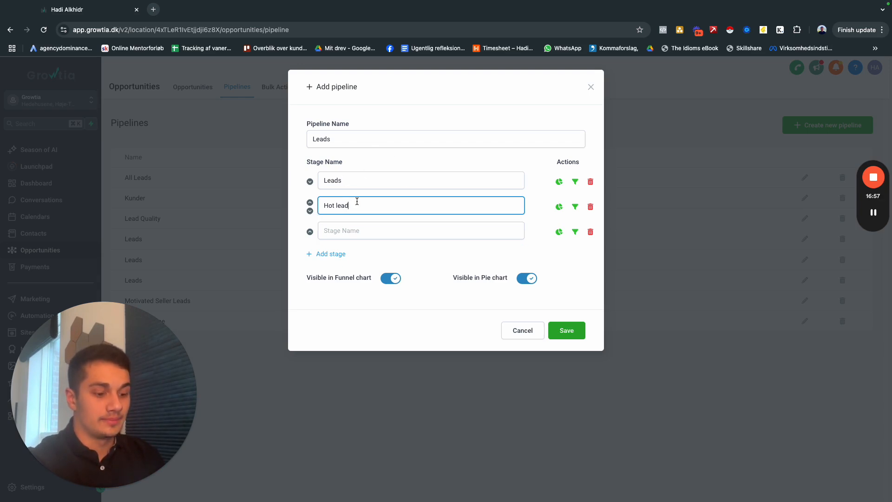
Name the third stage In conversation and add a fourth stage named Booked.
{"action": "left_click", "coordinate": [363, 232]}
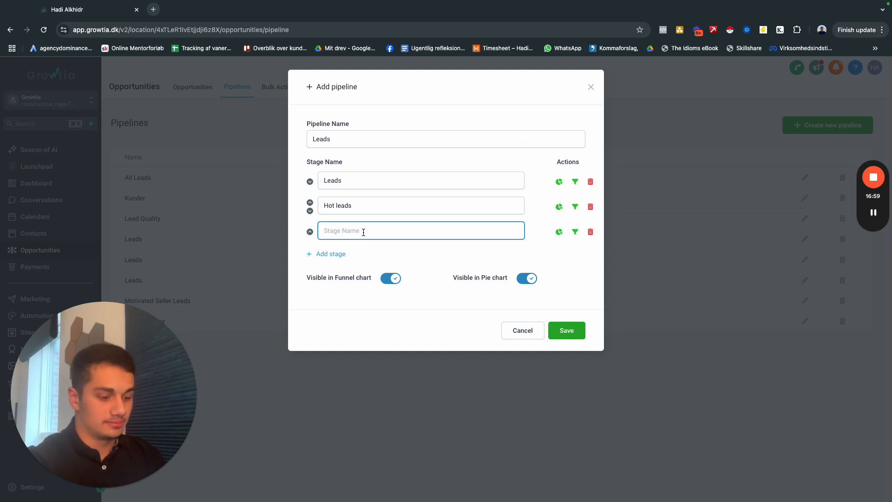
{"action": "type", "text": "In conver"}
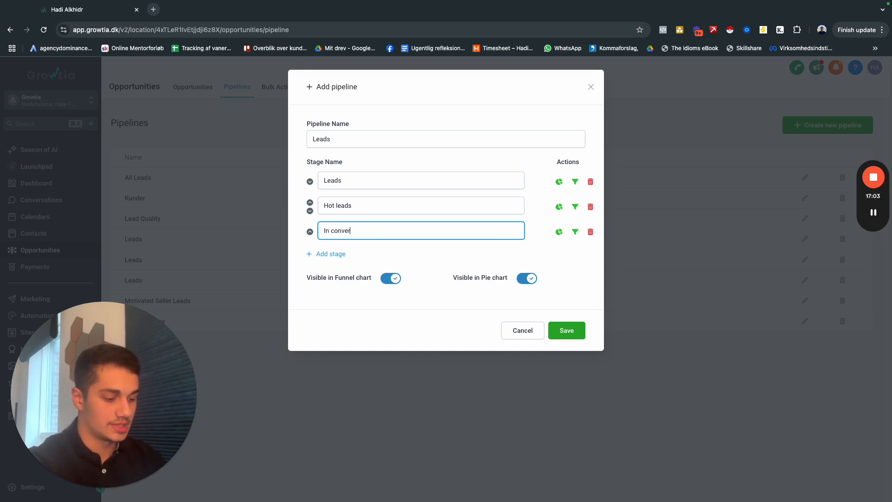
{"action": "type", "text": "sation"}
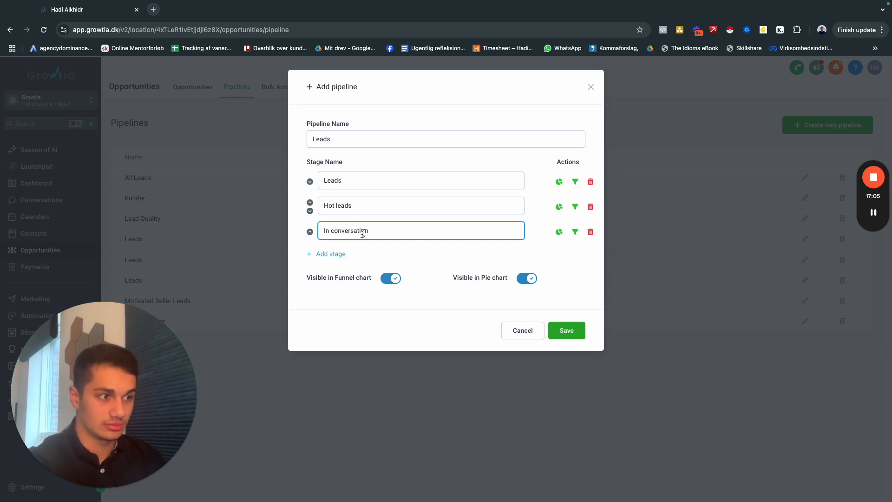
{"action": "left_click", "coordinate": [331, 254]}
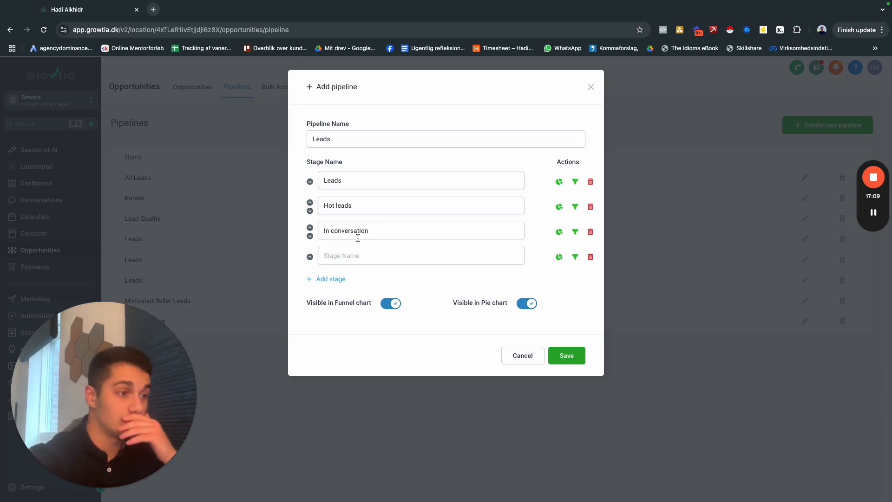
{"action": "left_click", "coordinate": [347, 256]}
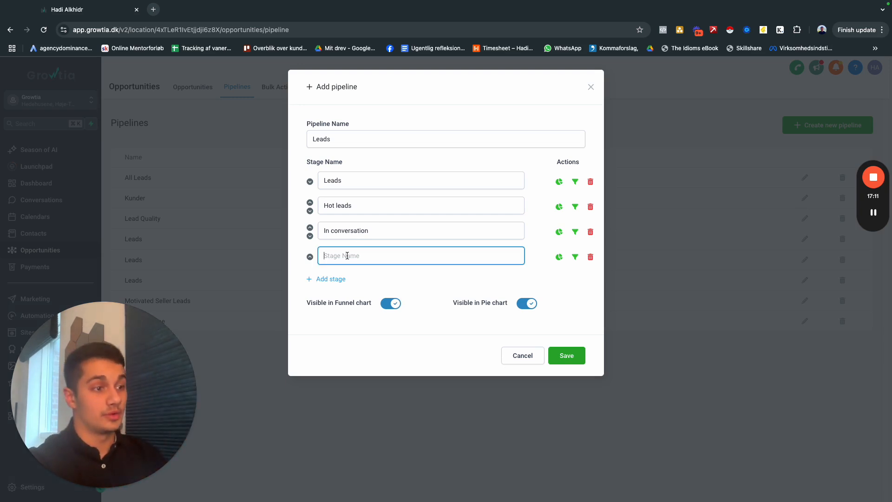
{"action": "type", "text": "Booked"}
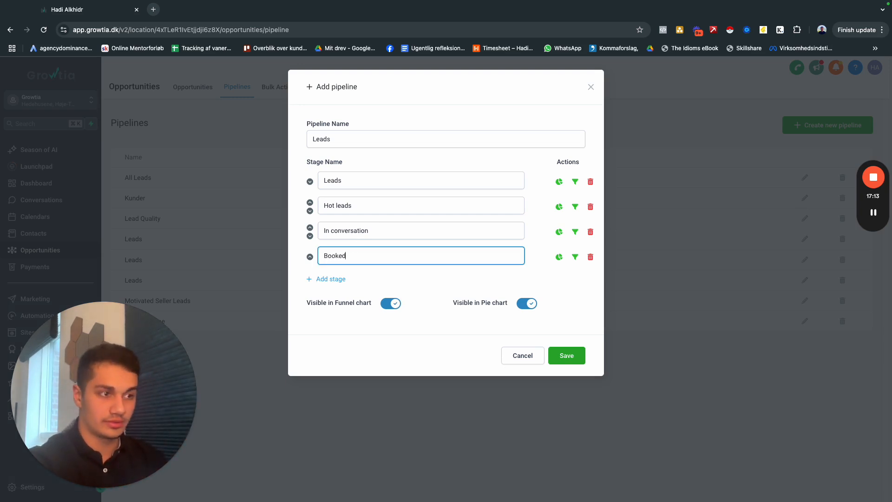
Add two more pipeline stages named Follow-ups and Call again below Booked.
{"action": "left_click", "coordinate": [330, 278]}
{"action": "left_click", "coordinate": [347, 280]}
{"action": "type", "text": "F"}
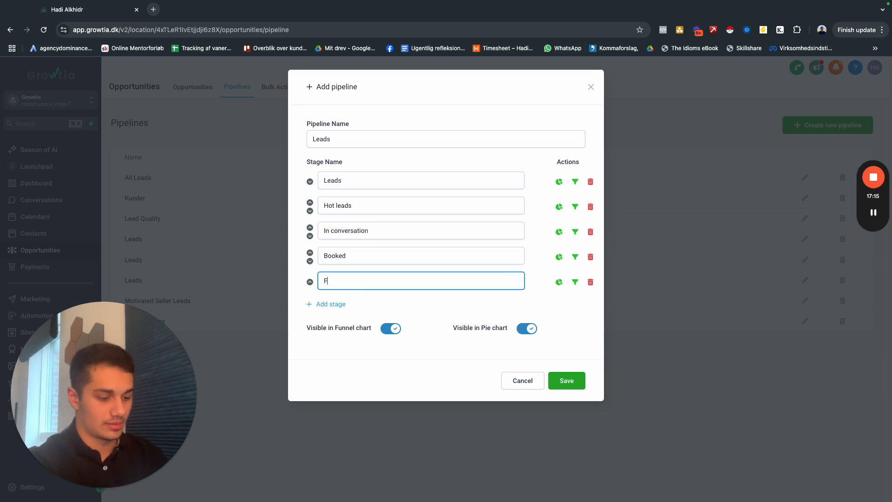
{"action": "type", "text": "ollow-ups"}
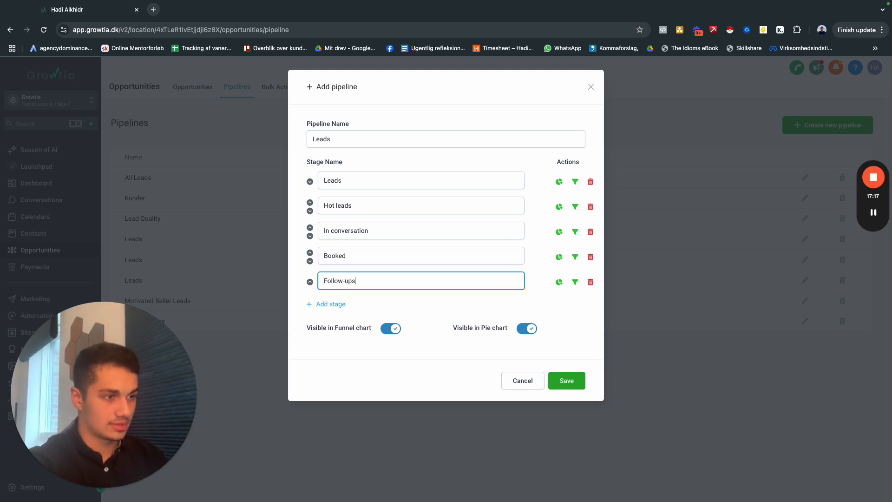
{"action": "left_click", "coordinate": [330, 304]}
{"action": "left_click", "coordinate": [330, 305]}
{"action": "type", "text": "Cal"}
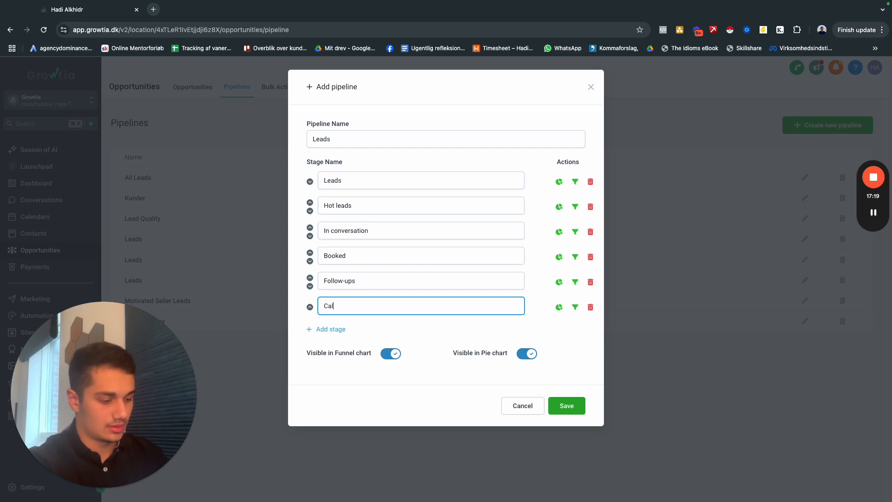
{"action": "type", "text": "l"}
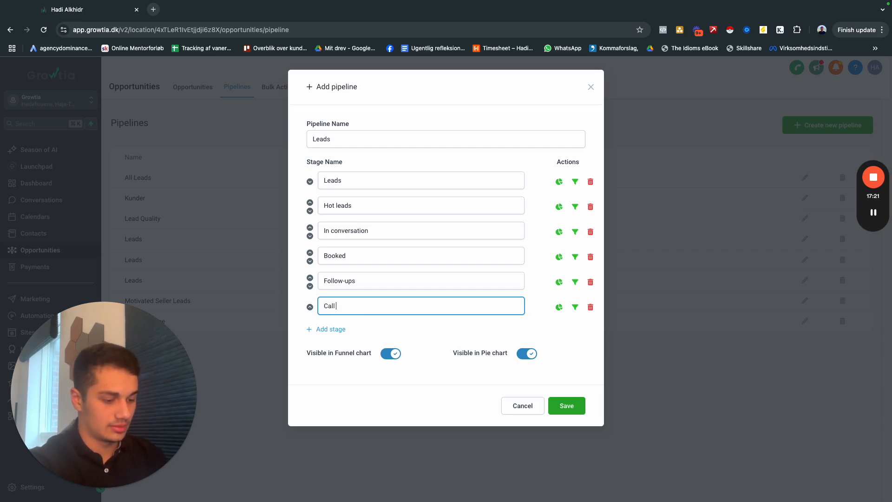
{"action": "type", "text": " again"}
Add a seventh pipeline stage named 7-day follow-up.
{"action": "left_click", "coordinate": [325, 330]}
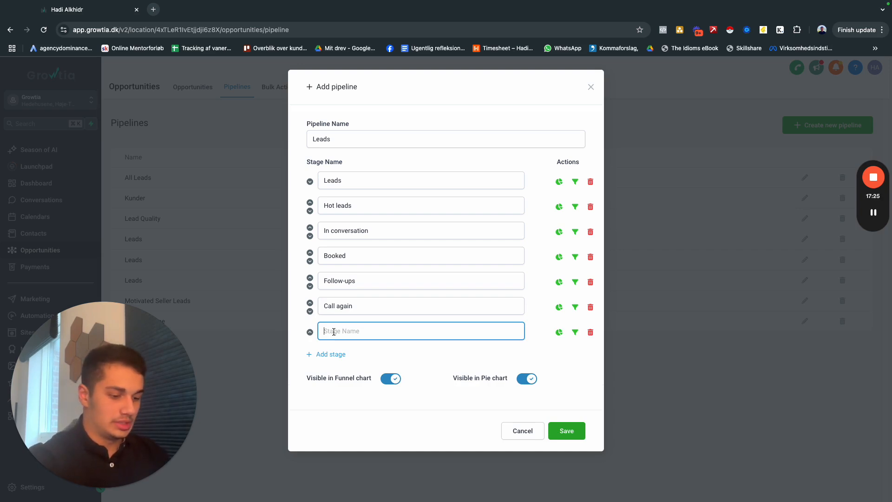
{"action": "type", "text": "7 Day"}
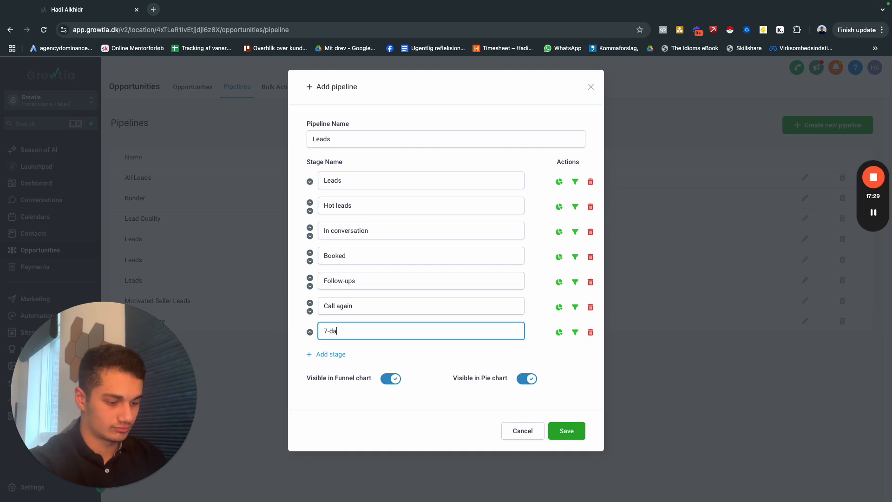
{"action": "type", "text": "y follow-up"}
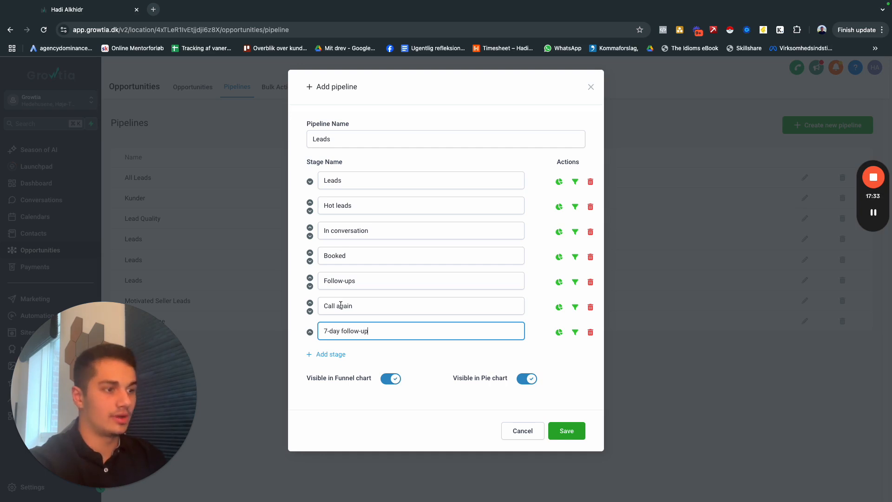
Add an eighth pipeline stage named Not interested below 7-day follow-up.
{"action": "left_click", "coordinate": [338, 355]}
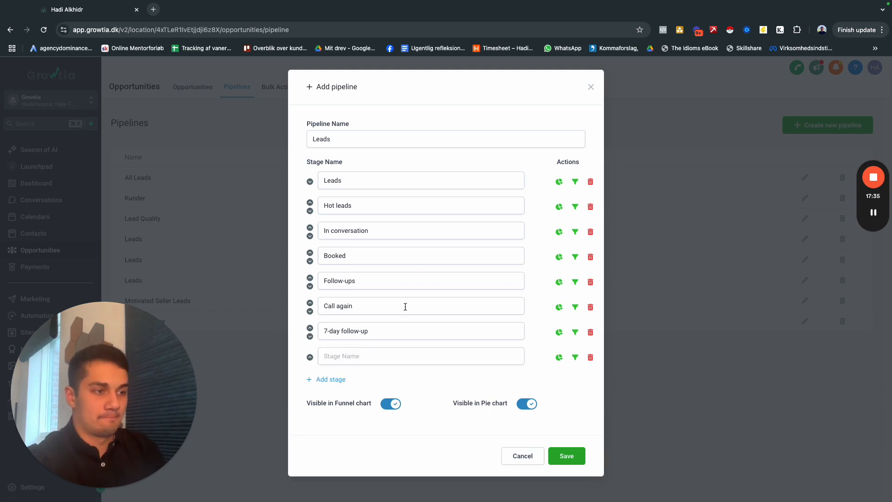
{"action": "left_click", "coordinate": [361, 356]}
{"action": "type", "text": "Not i"}
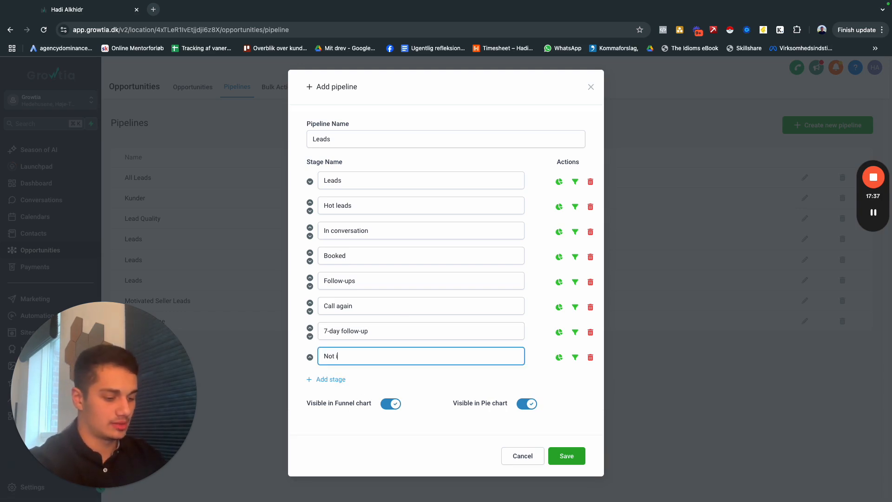
{"action": "type", "text": "nterested"}
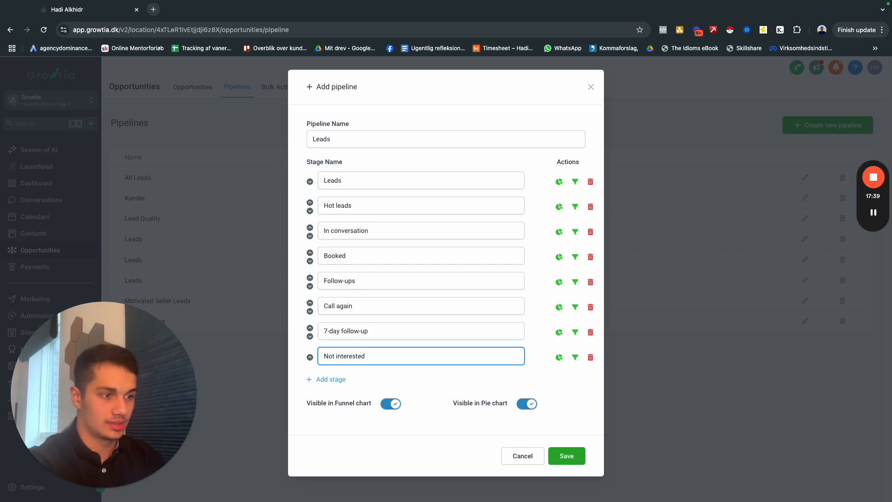
Add a ninth pipeline stage named Cancelled and save the pipeline.
{"action": "left_click", "coordinate": [338, 379]}
{"action": "left_click", "coordinate": [369, 381]}
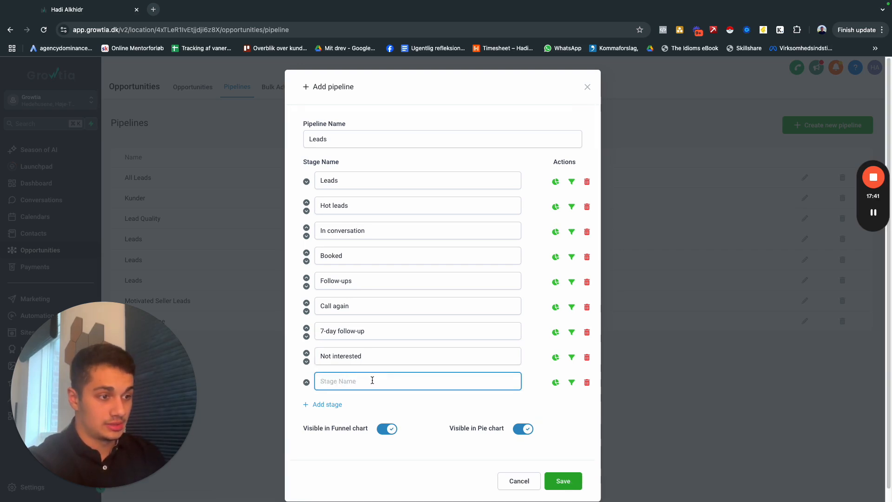
{"action": "type", "text": "Canc"}
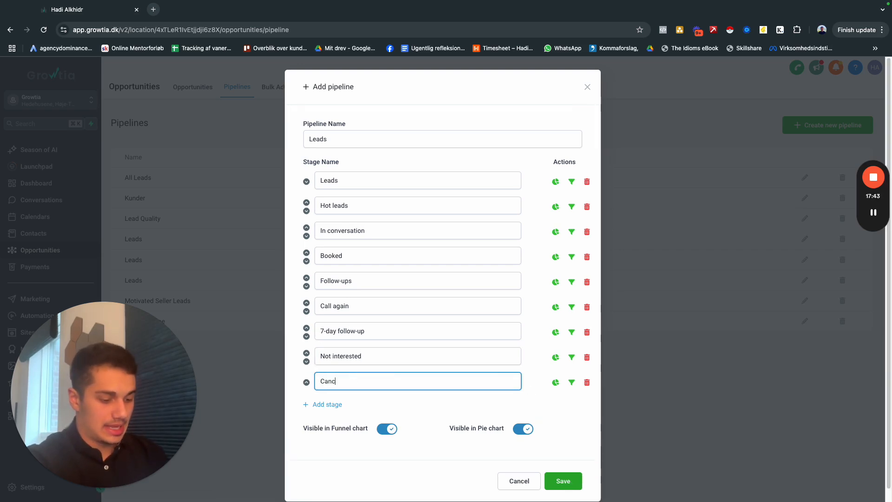
{"action": "type", "text": "elled"}
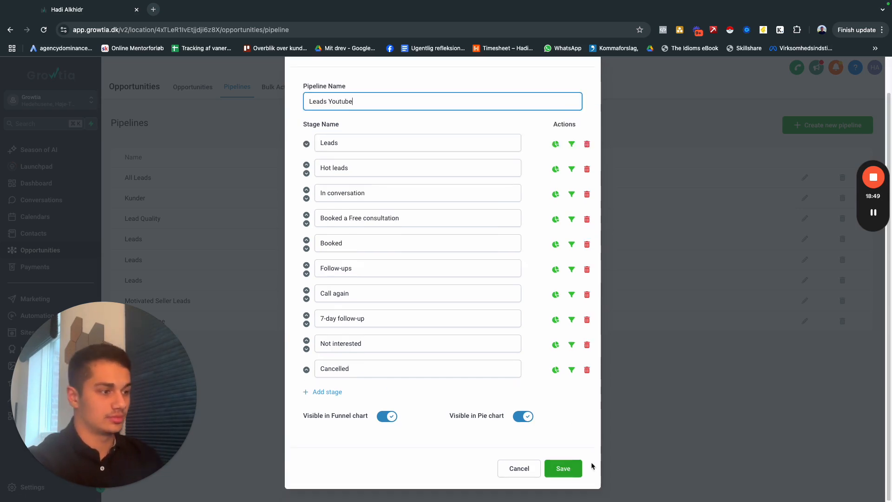
{"action": "left_click", "coordinate": [564, 467]}
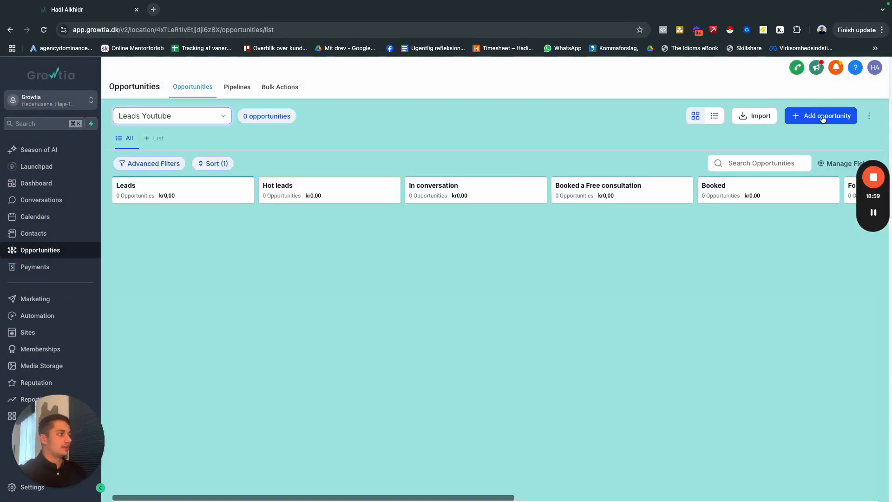
Create an opportunity in the Leads stage of the Leads Youtube pipeline, filling in the saved contact's name and e-mail.
{"action": "left_click", "coordinate": [820, 116]}
{"action": "left_click", "coordinate": [398, 167]}
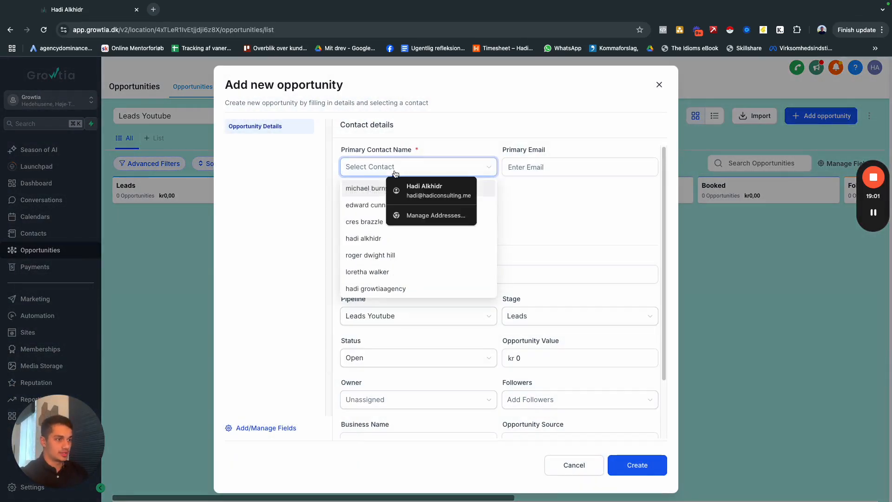
{"action": "left_click", "coordinate": [409, 185]}
{"action": "left_click", "coordinate": [526, 189]}
{"action": "left_click", "coordinate": [458, 167]}
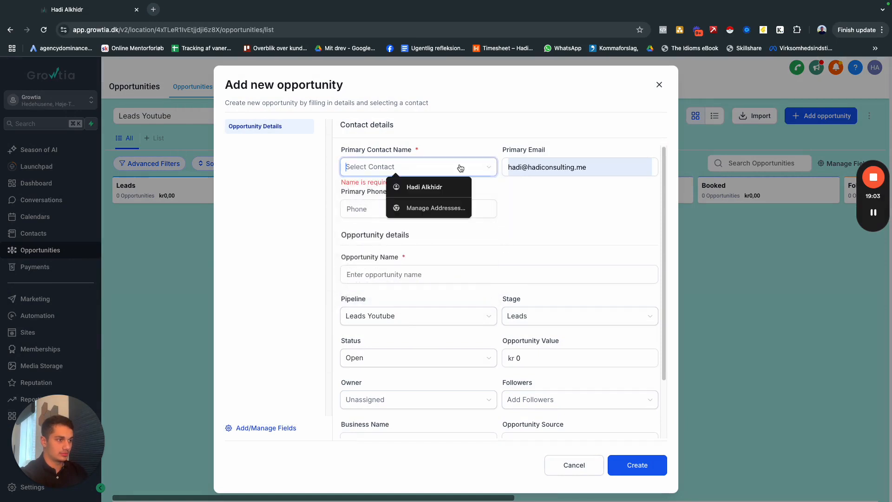
{"action": "left_click", "coordinate": [372, 194]}
{"action": "left_click", "coordinate": [645, 465]}
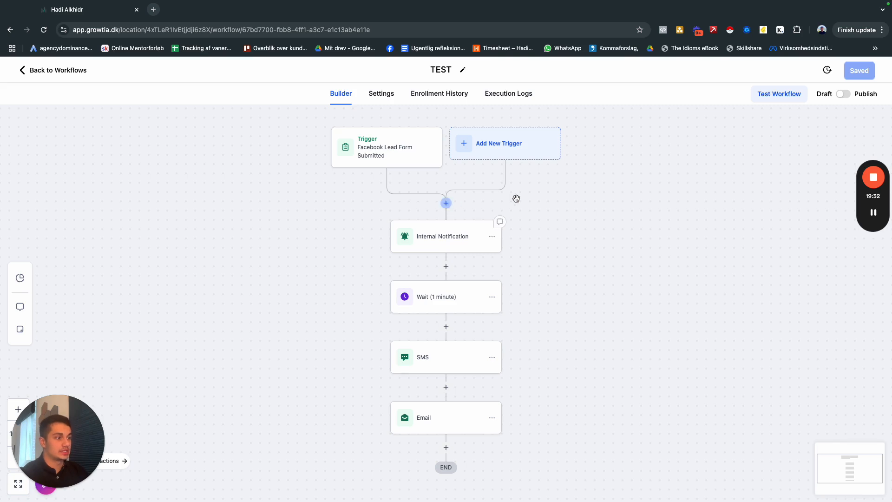
Insert a Create/Update Opportunity action above Internal Notification in the TEST workflow, using the Leads Youtube pipeline and its Leads stage.
{"action": "type", "text": "Creat"}
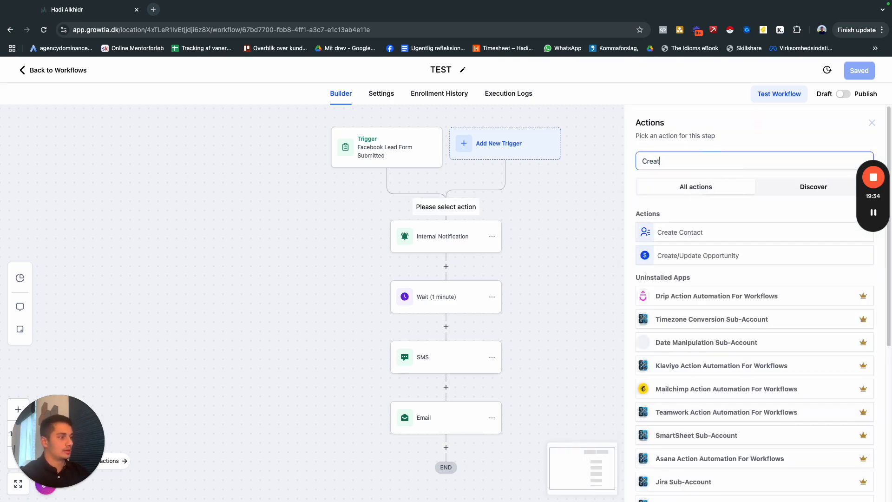
{"action": "left_click", "coordinate": [698, 253]}
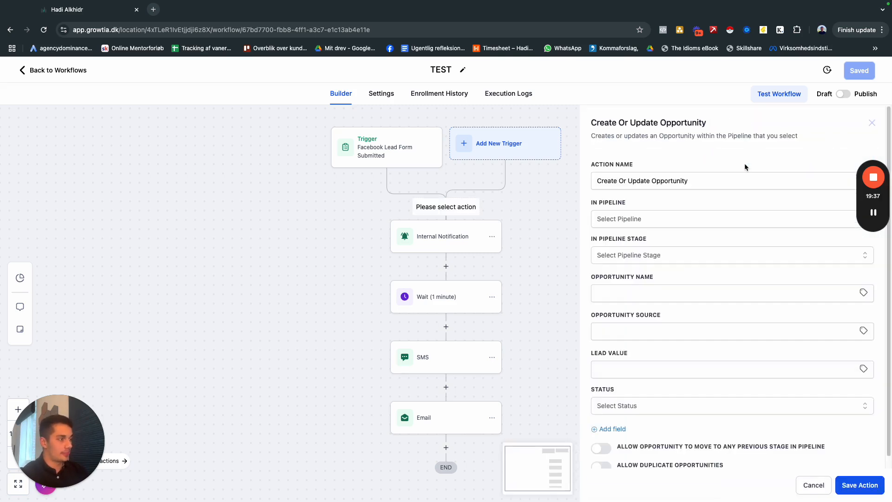
{"action": "left_click", "coordinate": [659, 219]}
{"action": "scroll", "coordinate": [641, 291], "scroll_direction": "down", "scroll_amount": 5}
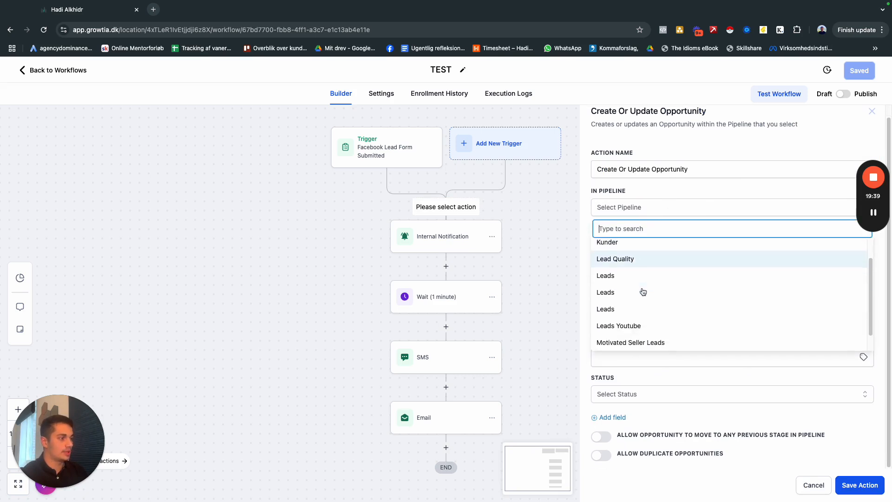
{"action": "left_click", "coordinate": [629, 306]}
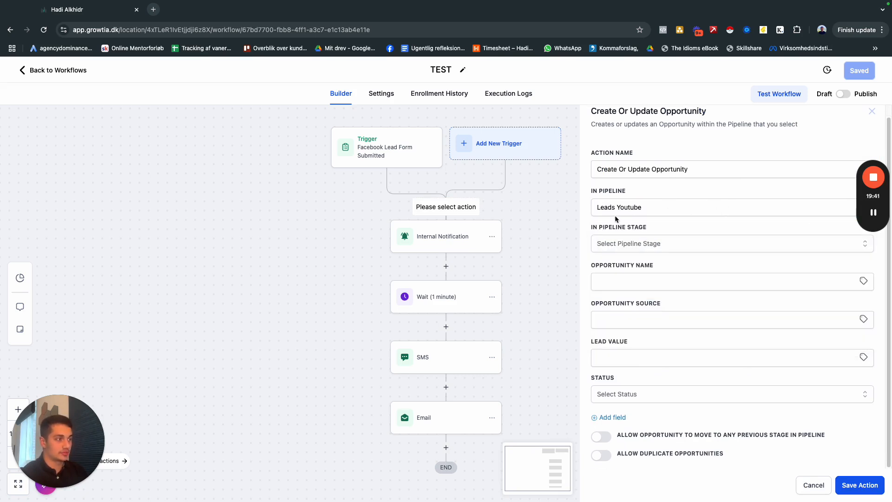
{"action": "left_click", "coordinate": [638, 242]}
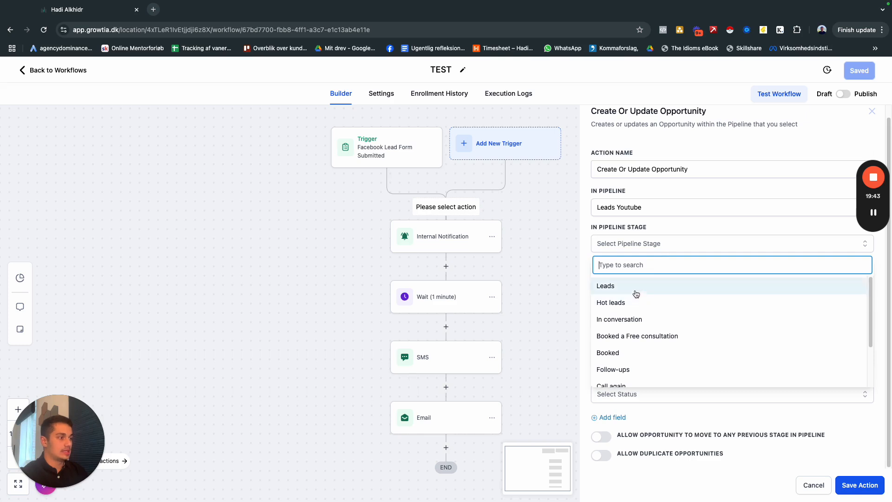
{"action": "left_click", "coordinate": [637, 286]}
Set the action's opportunity name to {{contact.name}} and its opportunity source to HydraFacial.
{"action": "left_click", "coordinate": [651, 284]}
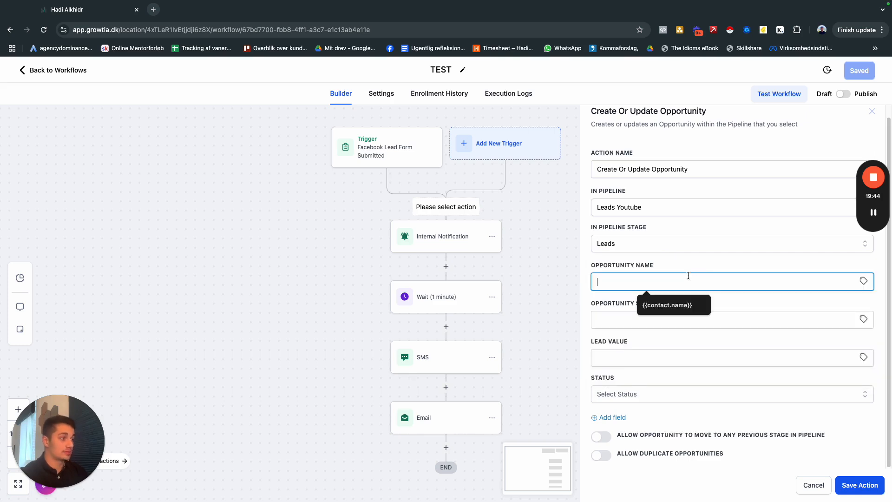
{"action": "left_click", "coordinate": [655, 303]}
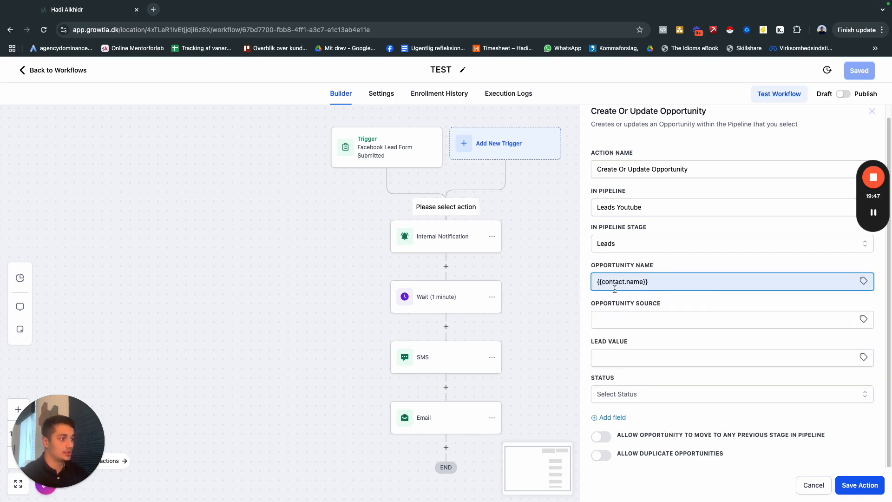
{"action": "left_click", "coordinate": [639, 316]}
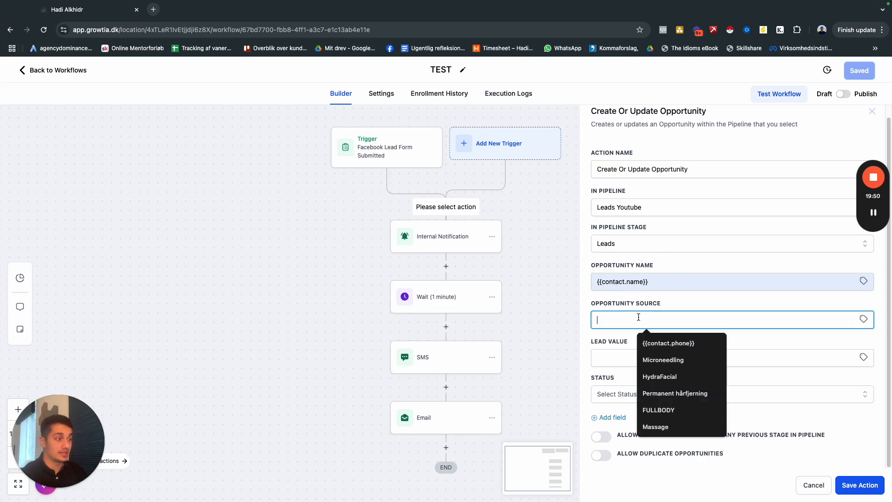
{"action": "left_click", "coordinate": [661, 305]}
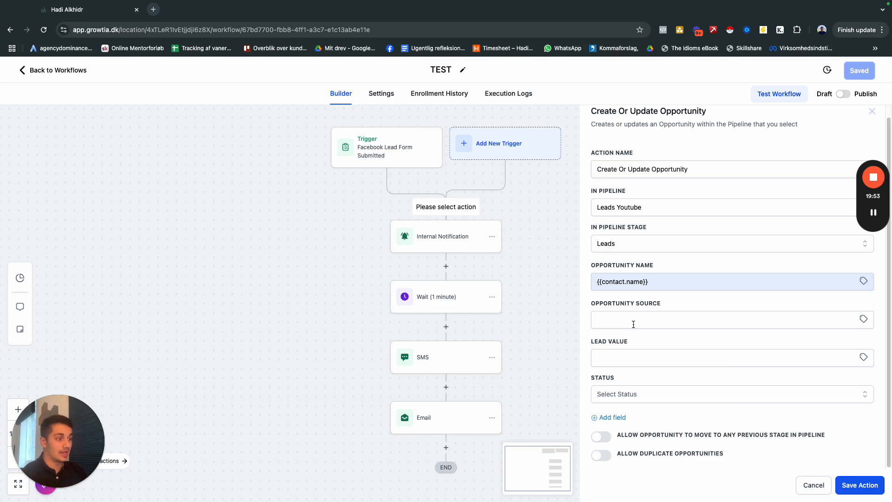
{"action": "left_click", "coordinate": [633, 324]}
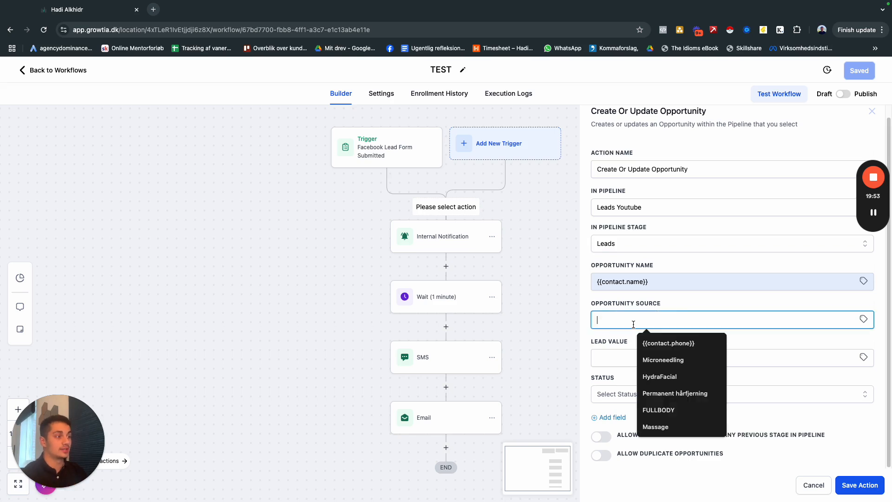
{"action": "left_click", "coordinate": [670, 304]}
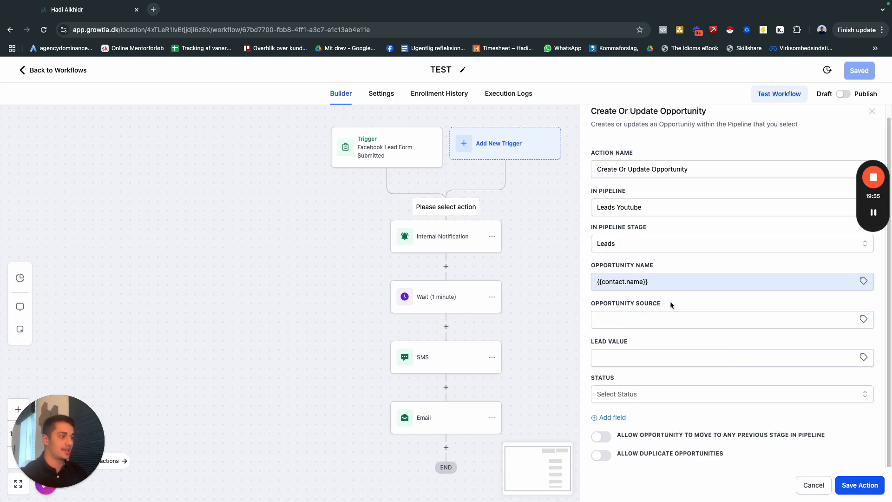
{"action": "left_click", "coordinate": [653, 322]}
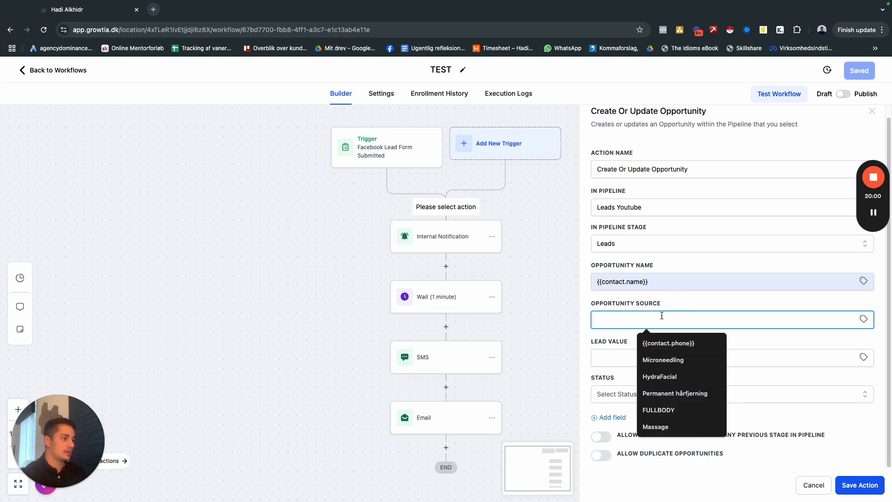
{"action": "left_click", "coordinate": [677, 377]}
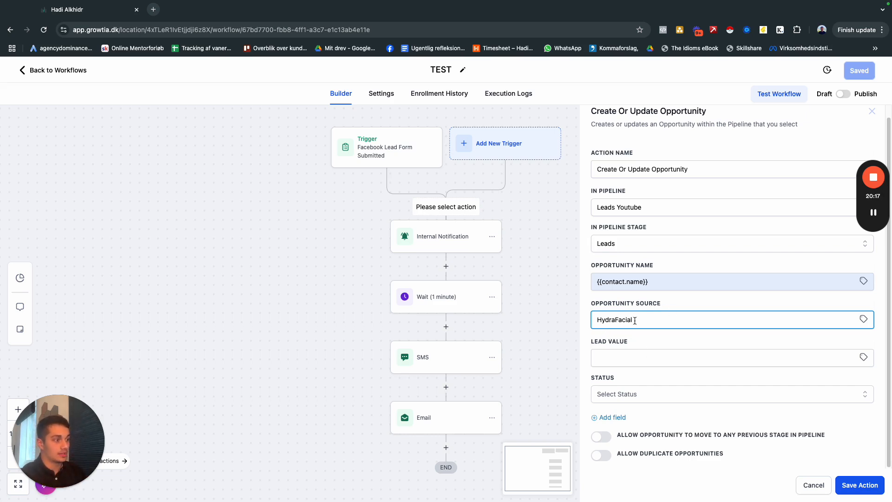
Set the lead value to 0 and save the Create Or Update Opportunity action.
{"action": "left_click", "coordinate": [647, 358]}
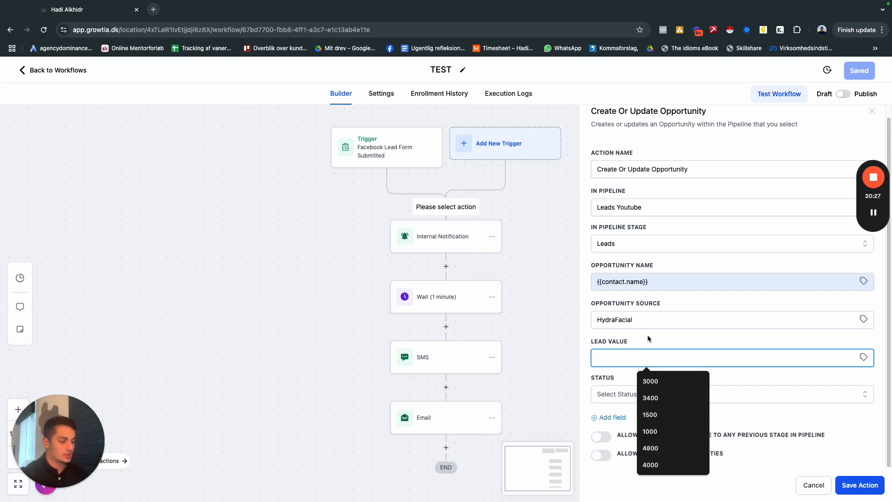
{"action": "type", "text": "0"}
{"action": "left_click", "coordinate": [680, 343]}
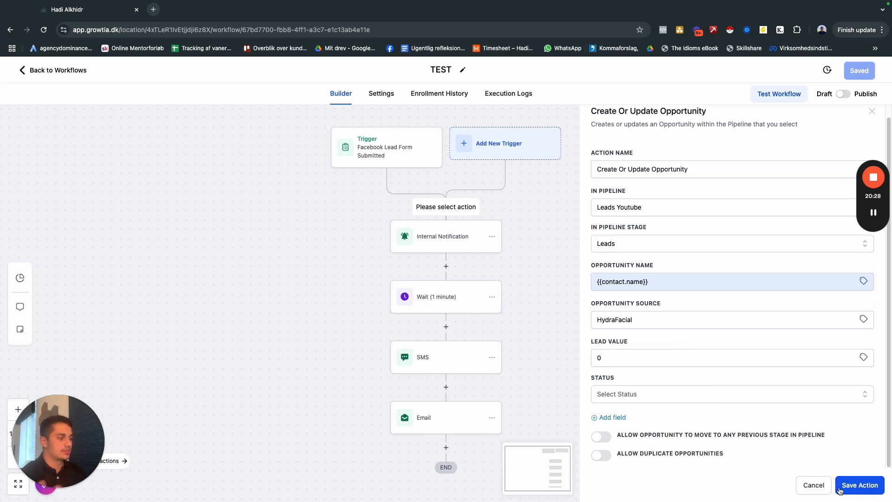
{"action": "left_click", "coordinate": [859, 485]}
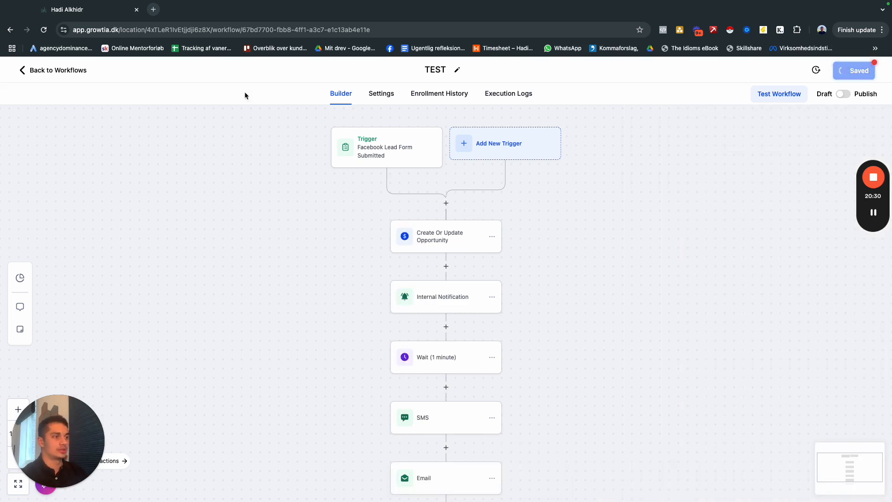
Return to the opportunities board and view the notes form of the card in the Leads stage, closing it without adding a note.
{"action": "left_click", "coordinate": [39, 69]}
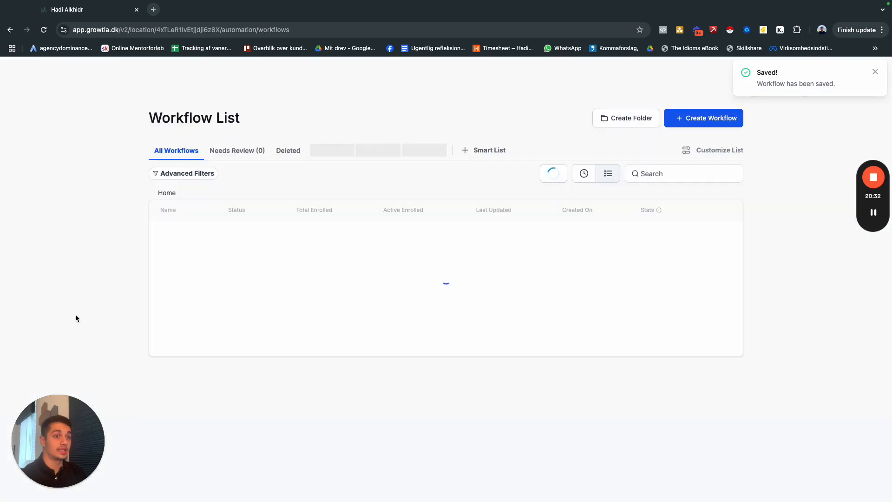
{"action": "left_click", "coordinate": [40, 250]}
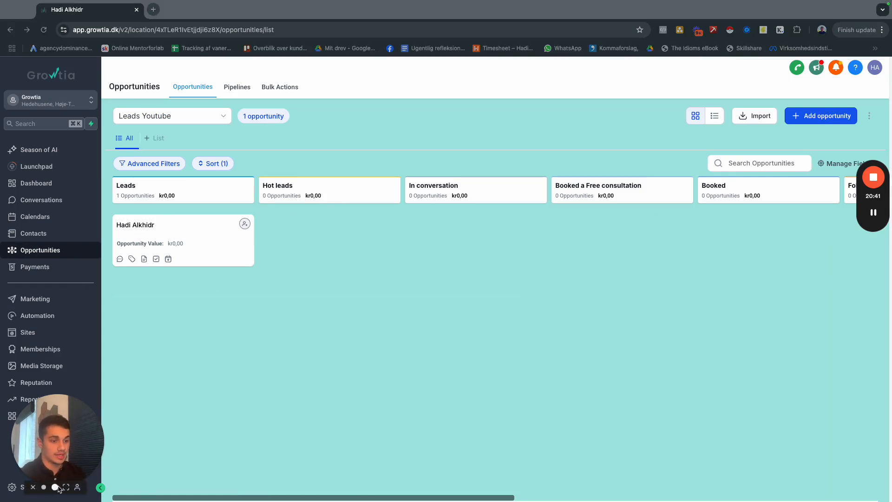
{"action": "left_click", "coordinate": [54, 487]}
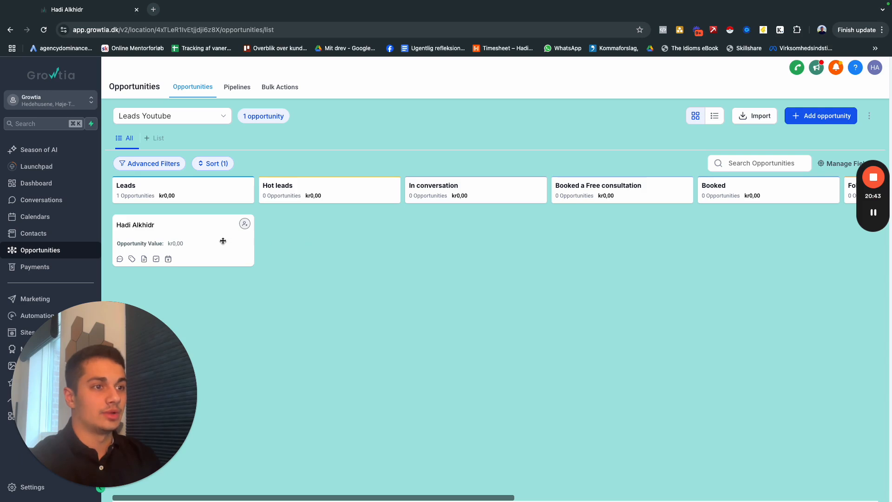
{"action": "left_click", "coordinate": [144, 258]}
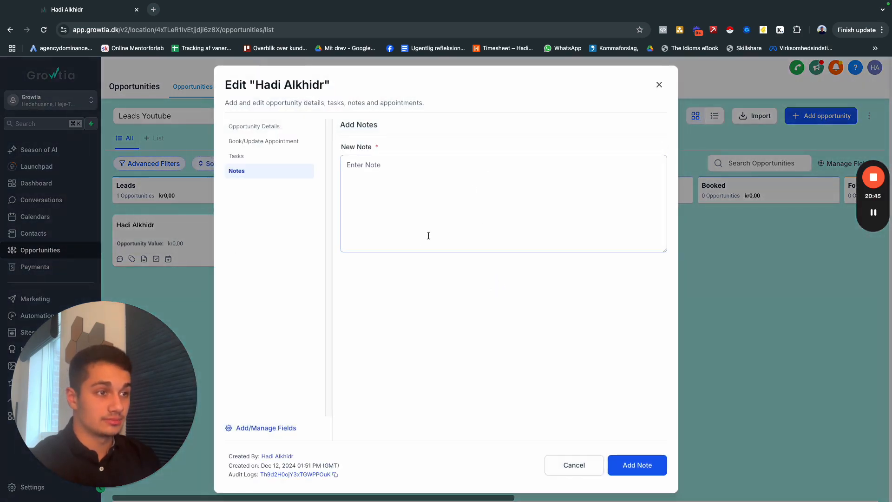
{"action": "left_click", "coordinate": [426, 181]}
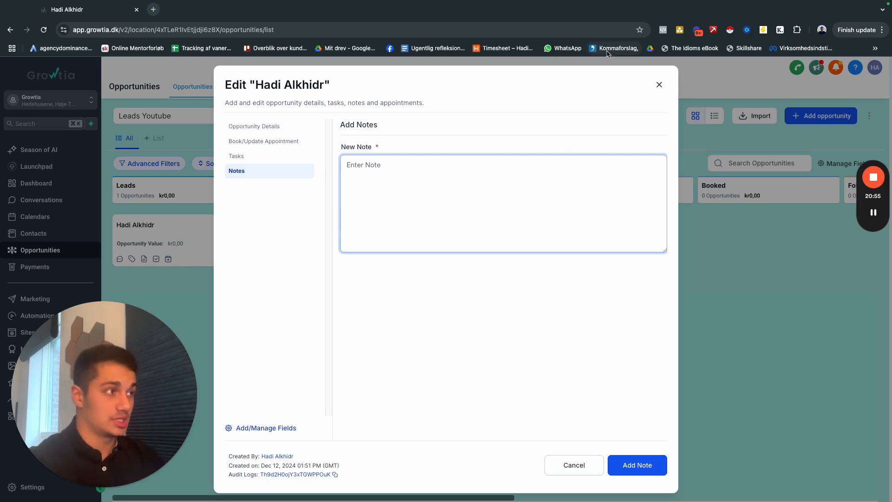
{"action": "left_click", "coordinate": [659, 84]}
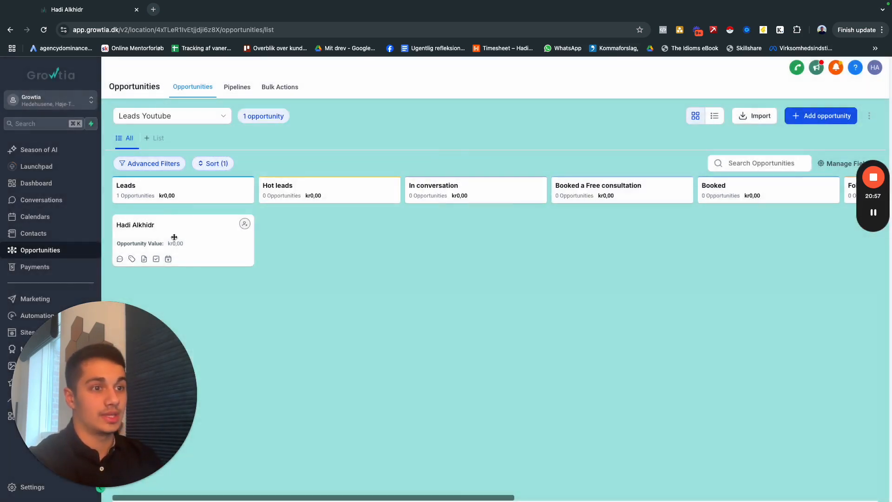
Move the opportunity card from Leads to Booked a Free consultation, and from there to the Booked stage.
{"action": "left_click_drag", "start_coordinate": [215, 235], "coordinate": [627, 218]}
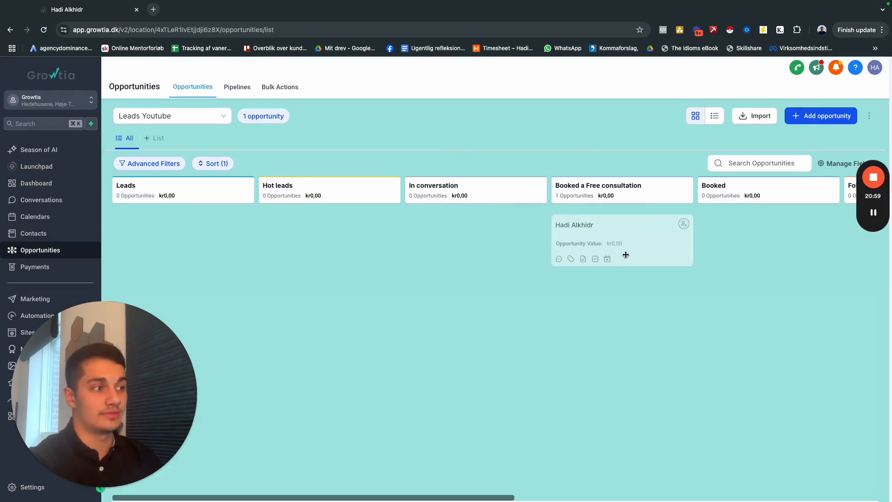
{"action": "left_click_drag", "start_coordinate": [640, 188], "coordinate": [470, 206]}
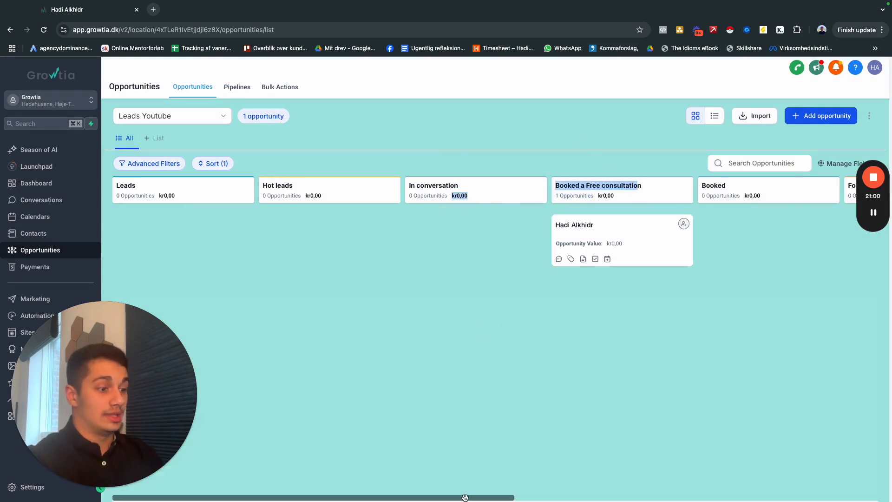
{"action": "left_click_drag", "start_coordinate": [466, 497], "coordinate": [566, 497]}
{"action": "left_click_drag", "start_coordinate": [441, 232], "coordinate": [579, 236]}
Open the opportunity card in the Booked stage for editing and set its opportunity source to Hydrafacial.
{"action": "left_click", "coordinate": [578, 236]}
{"action": "scroll", "coordinate": [459, 258], "scroll_direction": "down", "scroll_amount": 3}
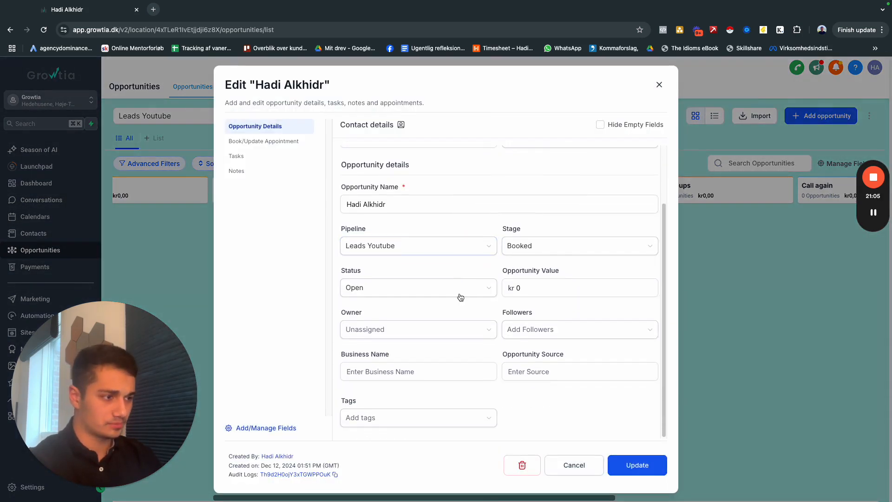
{"action": "left_click", "coordinate": [536, 377]}
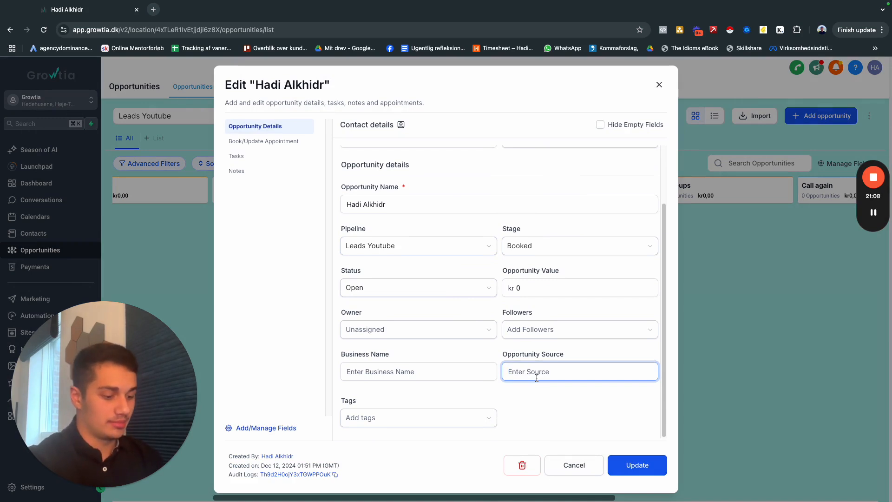
{"action": "type", "text": "Hydrafacial"}
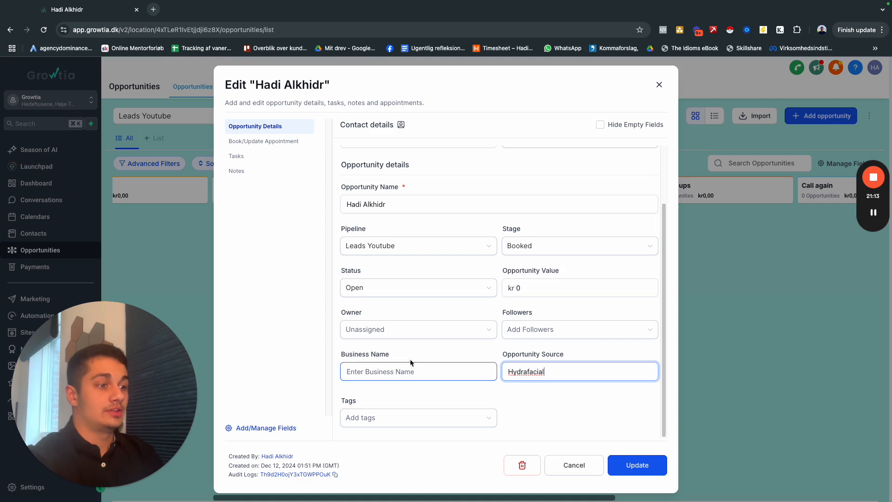
Set the opportunity value to kr 699 and save the updated opportunity.
{"action": "left_click", "coordinate": [524, 290]}
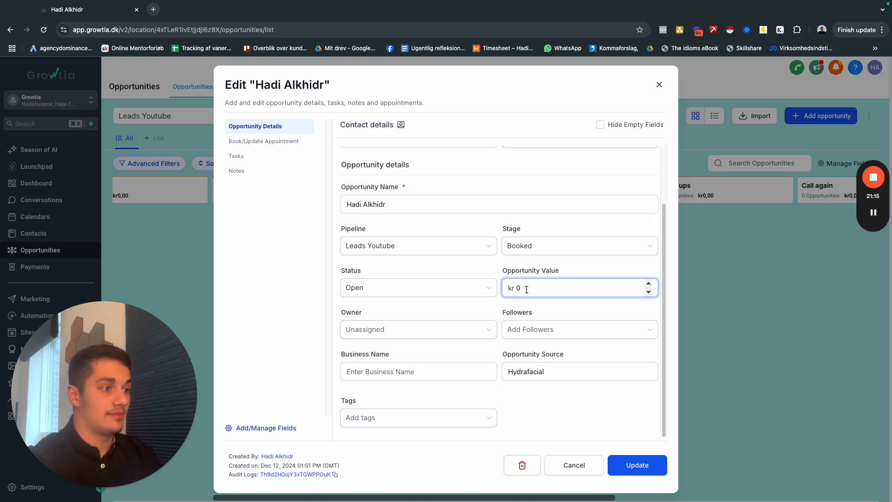
{"action": "double_click", "coordinate": [518, 290]}
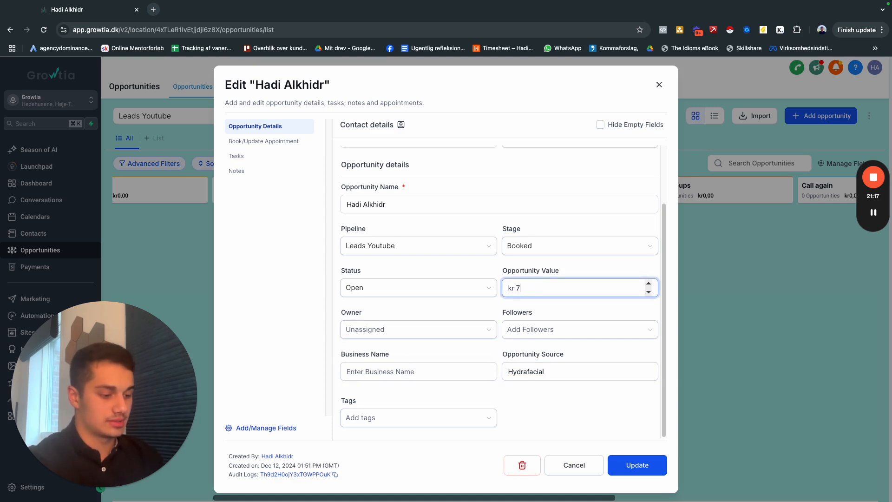
{"action": "key", "text": "BackSpace"}
{"action": "type", "text": "699"}
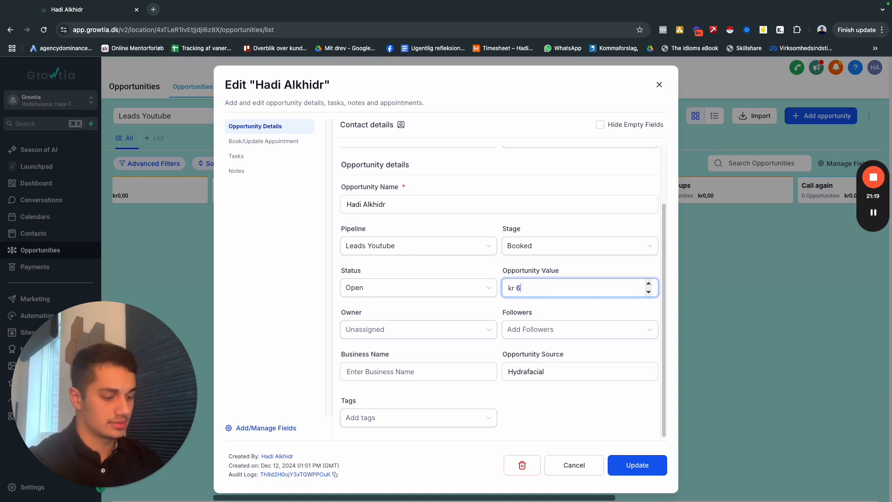
{"action": "left_click", "coordinate": [643, 468]}
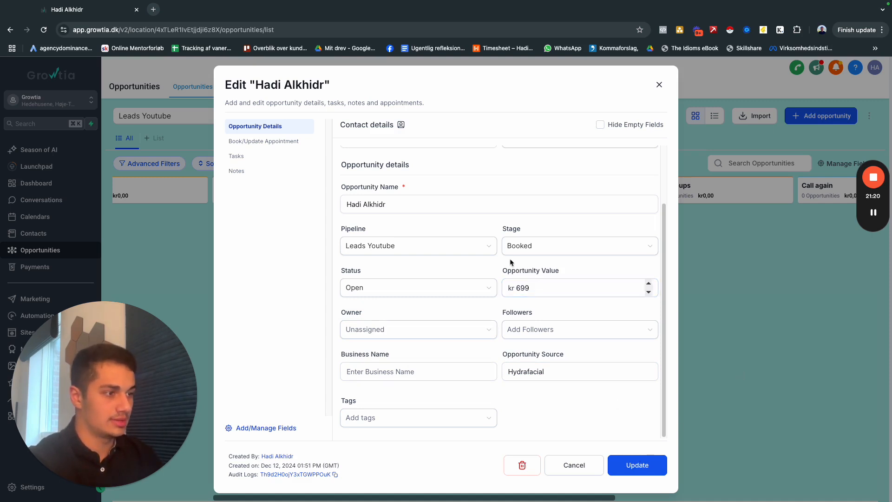
{"action": "left_click", "coordinate": [624, 461]}
{"action": "left_click", "coordinate": [594, 470]}
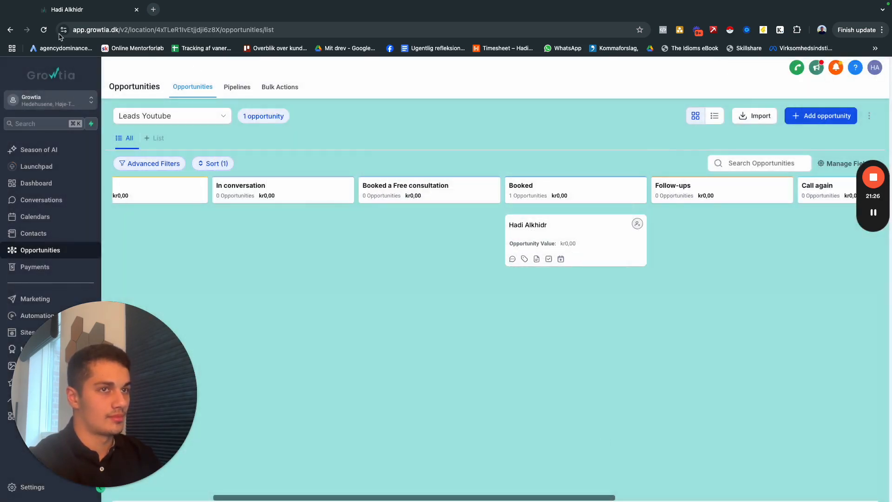
Reload the opportunities board and examine the Booked card's source and value along with the surrounding pipeline stages.
{"action": "key", "text": "super+r"}
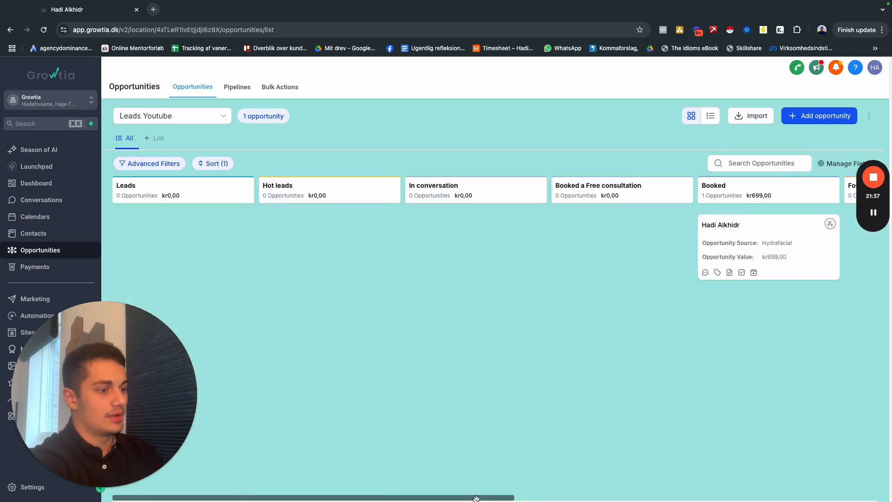
{"action": "left_click_drag", "start_coordinate": [476, 497], "coordinate": [637, 498]}
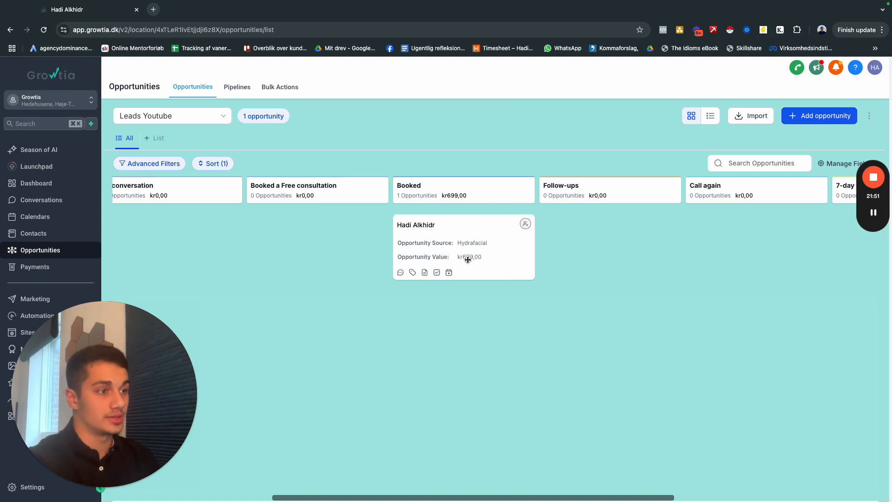
{"action": "left_click_drag", "start_coordinate": [458, 219], "coordinate": [488, 233]}
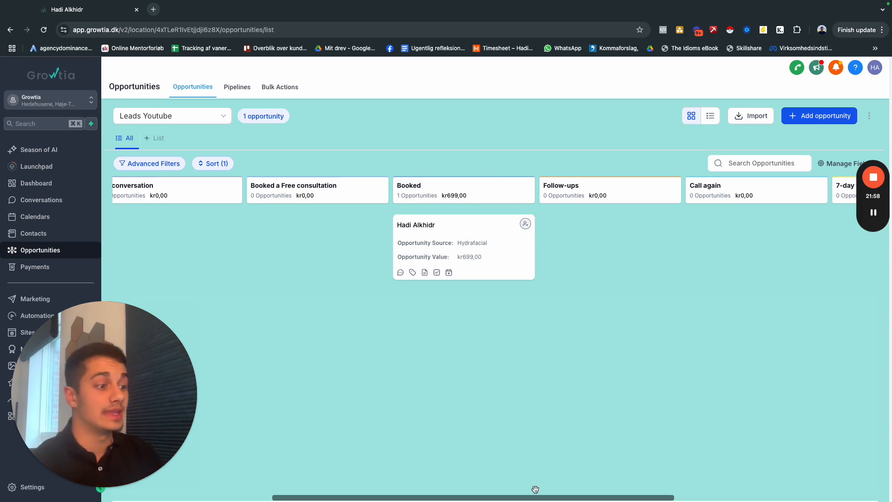
{"action": "left_click_drag", "start_coordinate": [529, 497], "coordinate": [341, 478]}
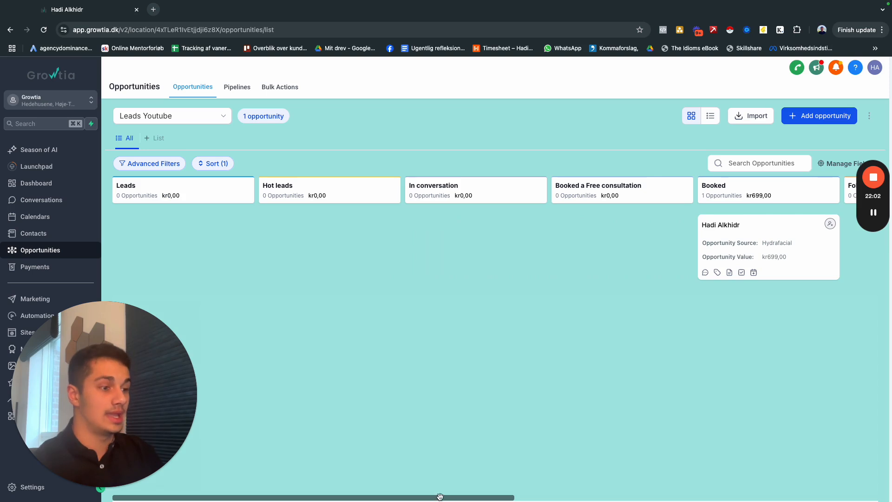
{"action": "scroll", "coordinate": [440, 496], "scroll_direction": "right", "scroll_amount": 5}
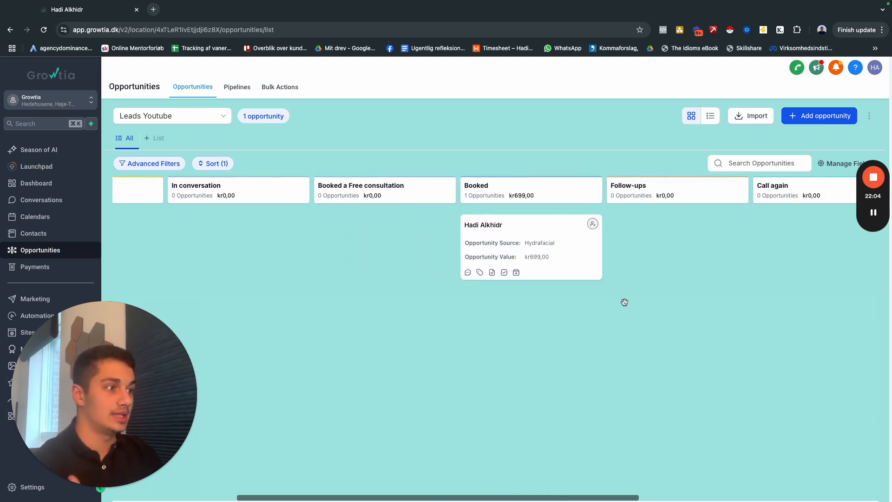